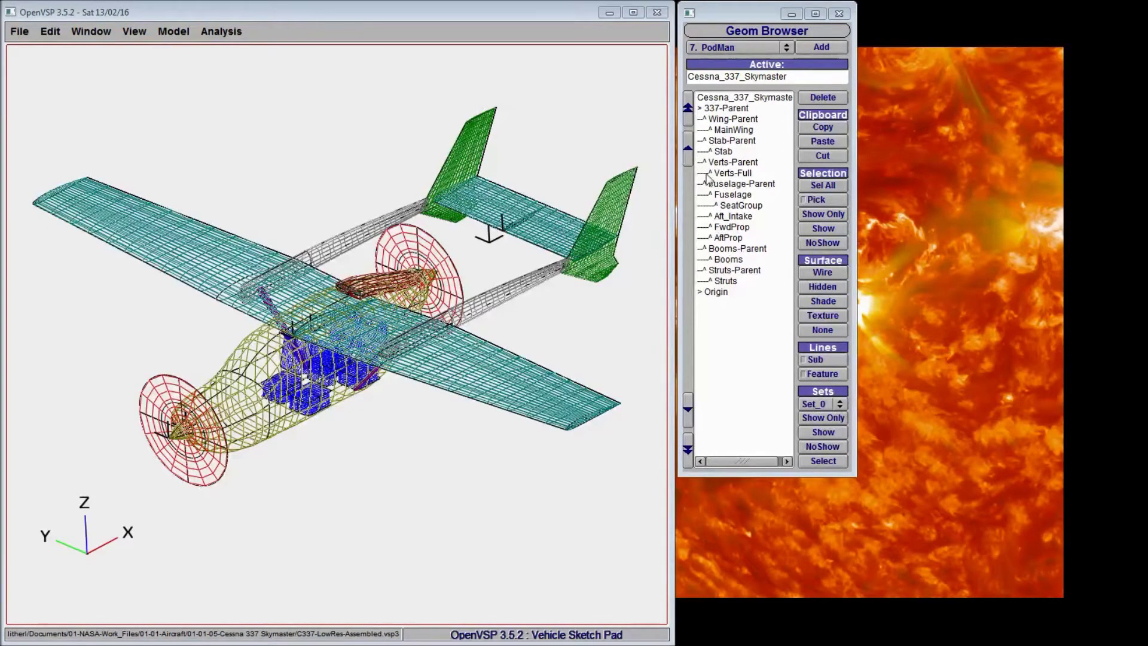
Step: Hide MainWing from the view using NoShow
click(740, 130)
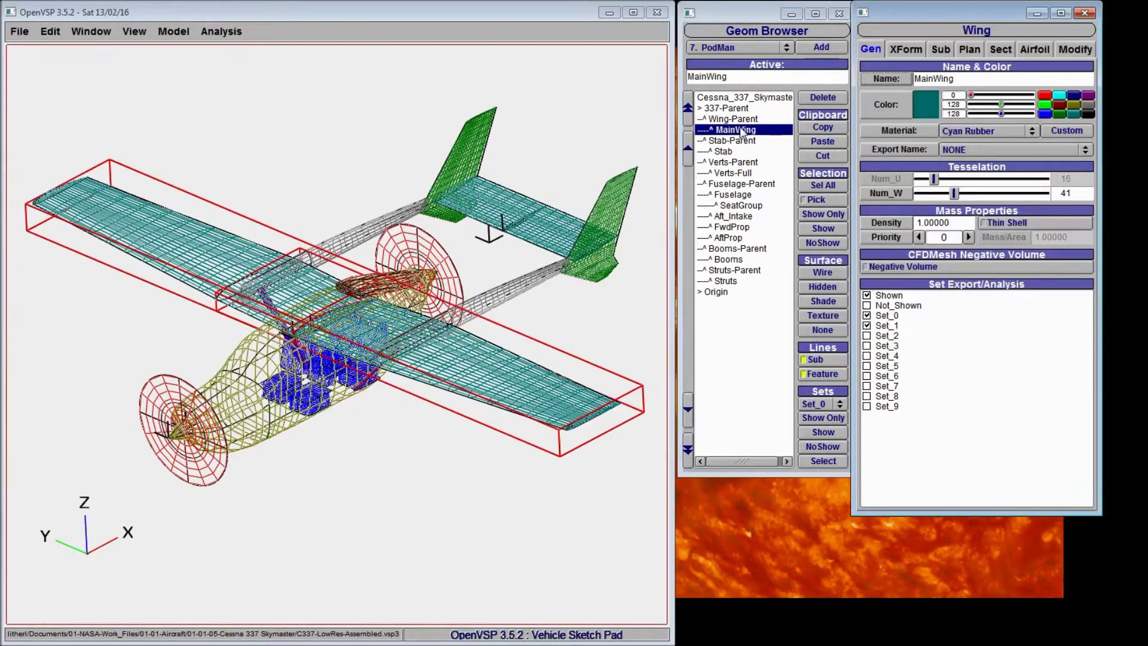
click(820, 243)
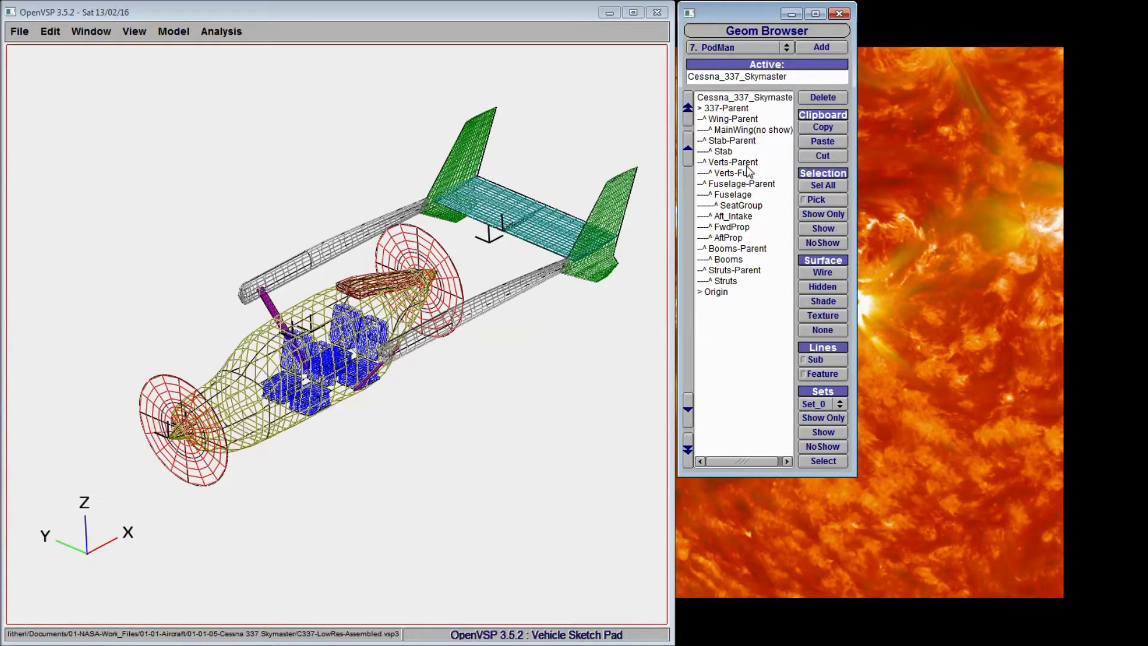
click(740, 249)
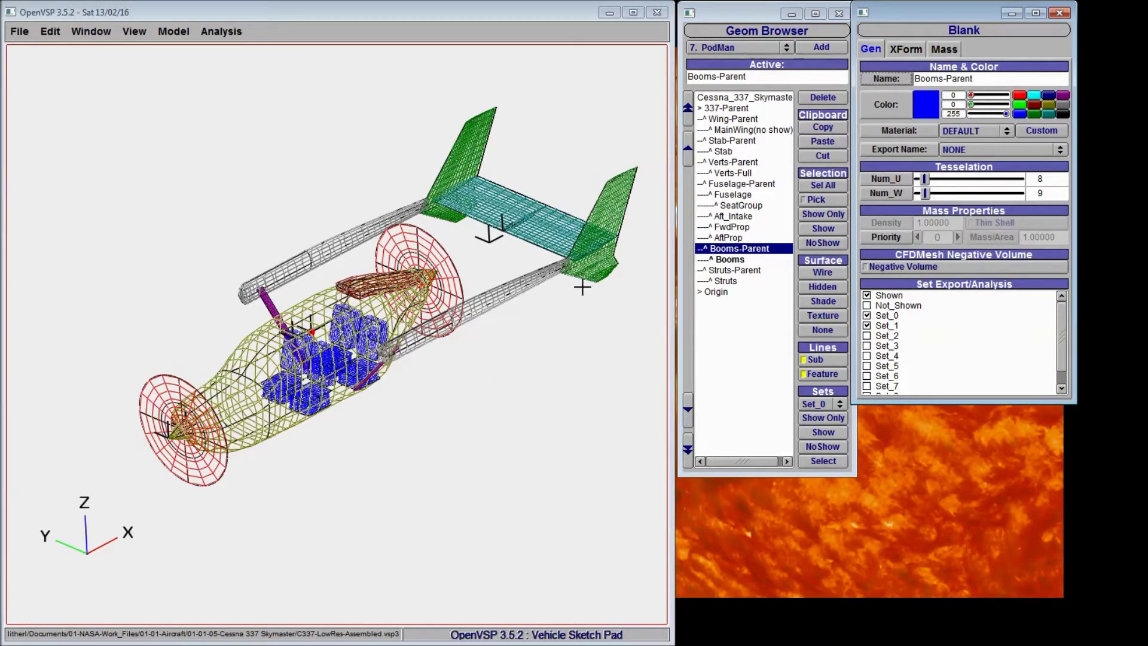
Step: Show only the Fuselage-Parent group, leaving the fuselage, seats and propellers, and select SeatGroup
click(735, 184)
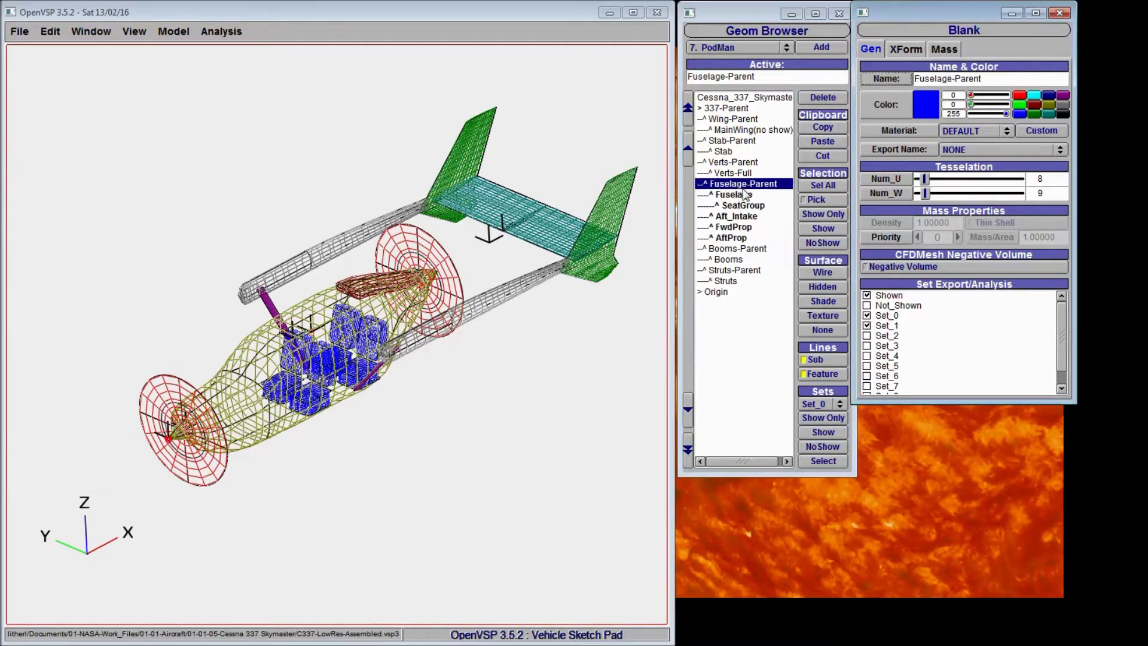
click(823, 214)
click(575, 392)
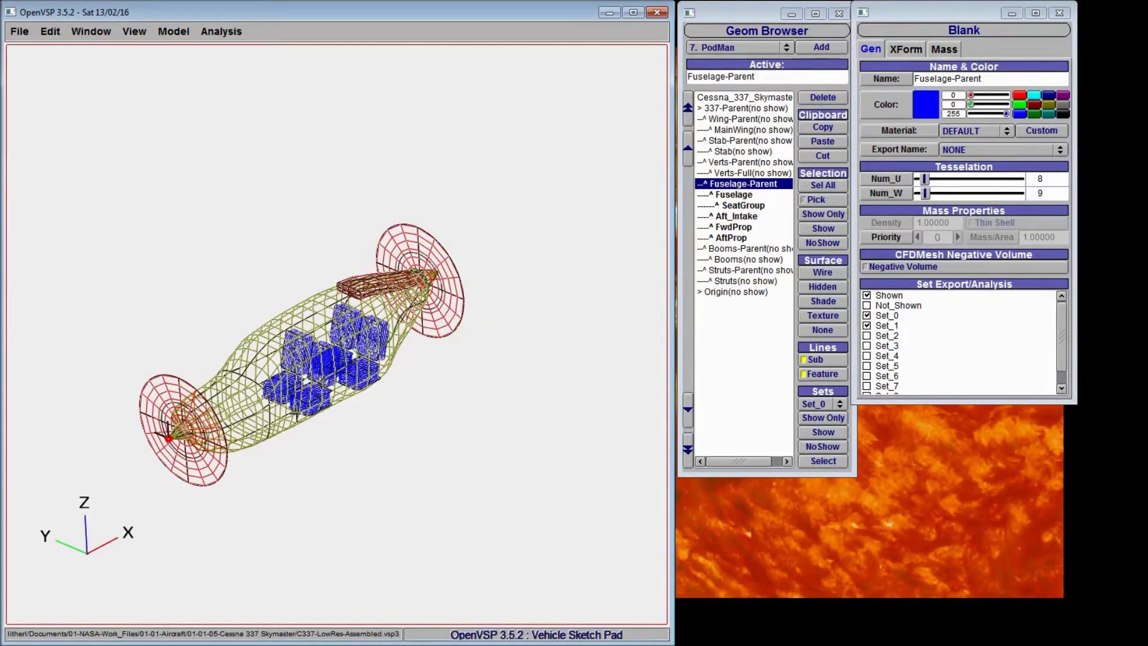
click(739, 205)
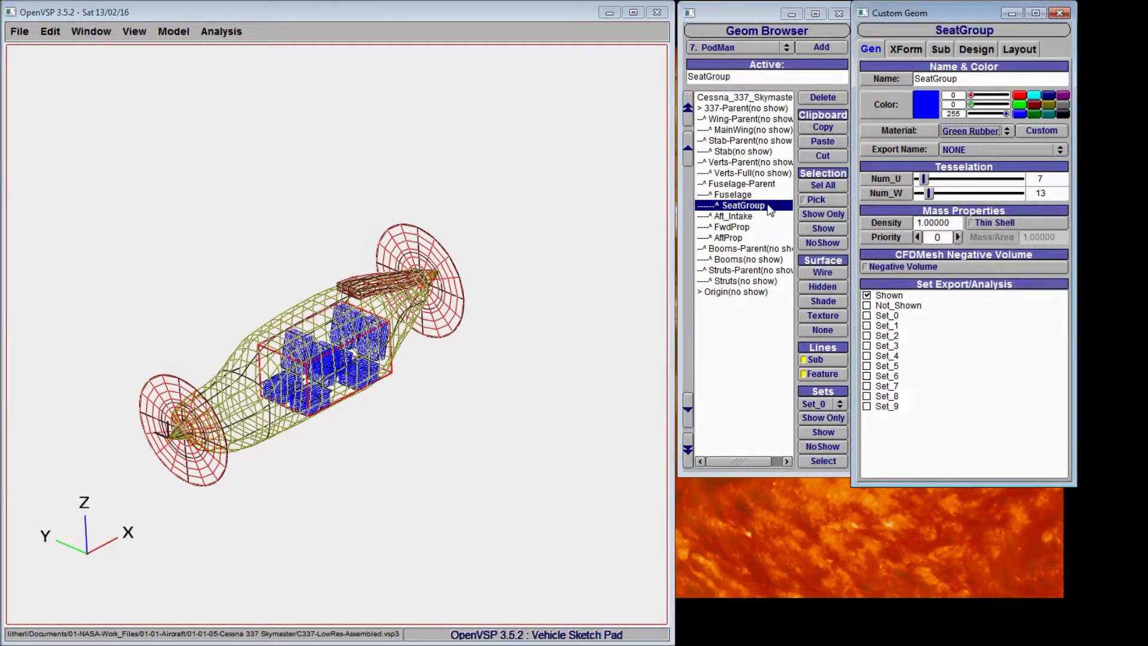
Step: Show only SeatGroup and zoom and rotate to inspect the seats
click(828, 215)
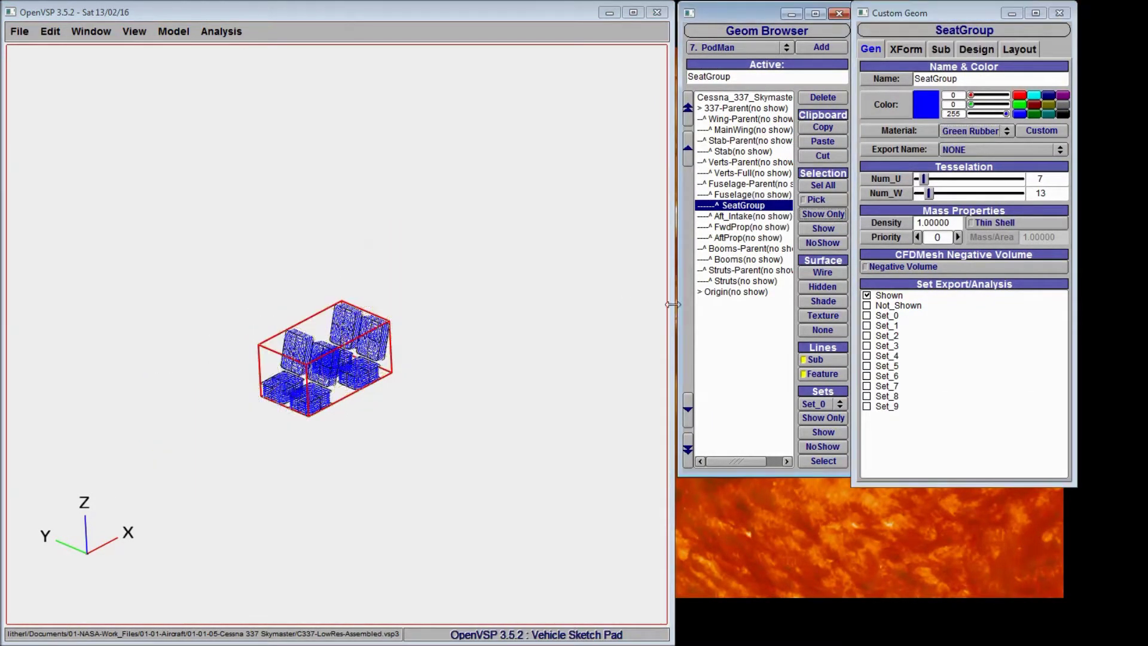
click(693, 354)
scroll(314, 455, up, 5)
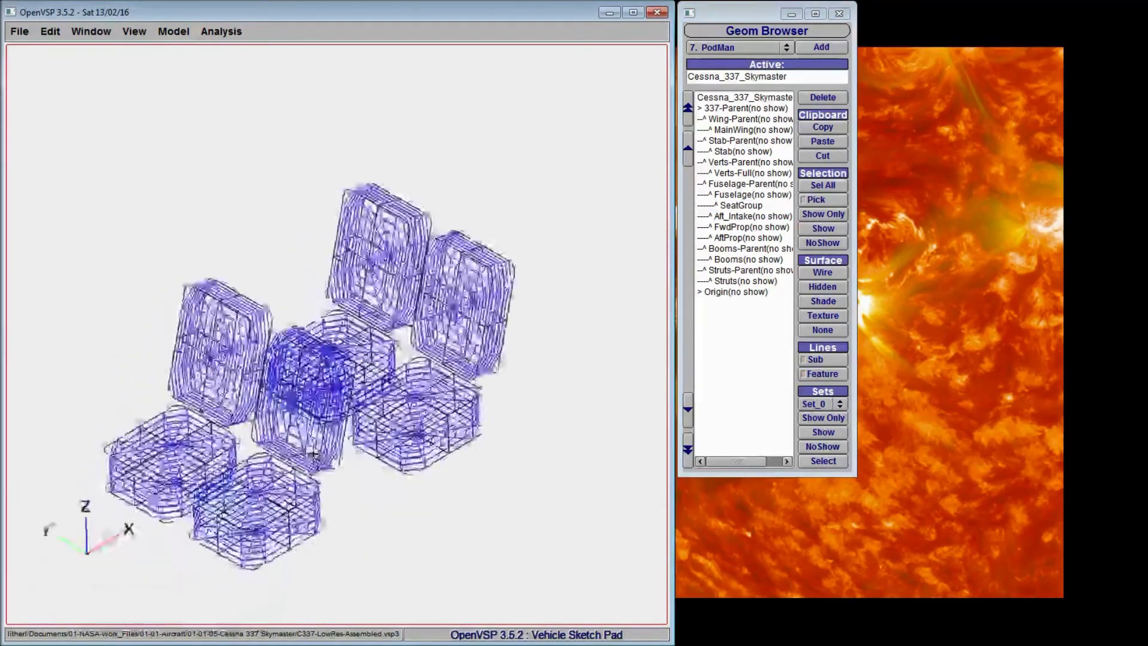
mouse_move(314, 454)
mouse_down()
mouse_move(187, 510)
mouse_move(322, 458)
mouse_up()
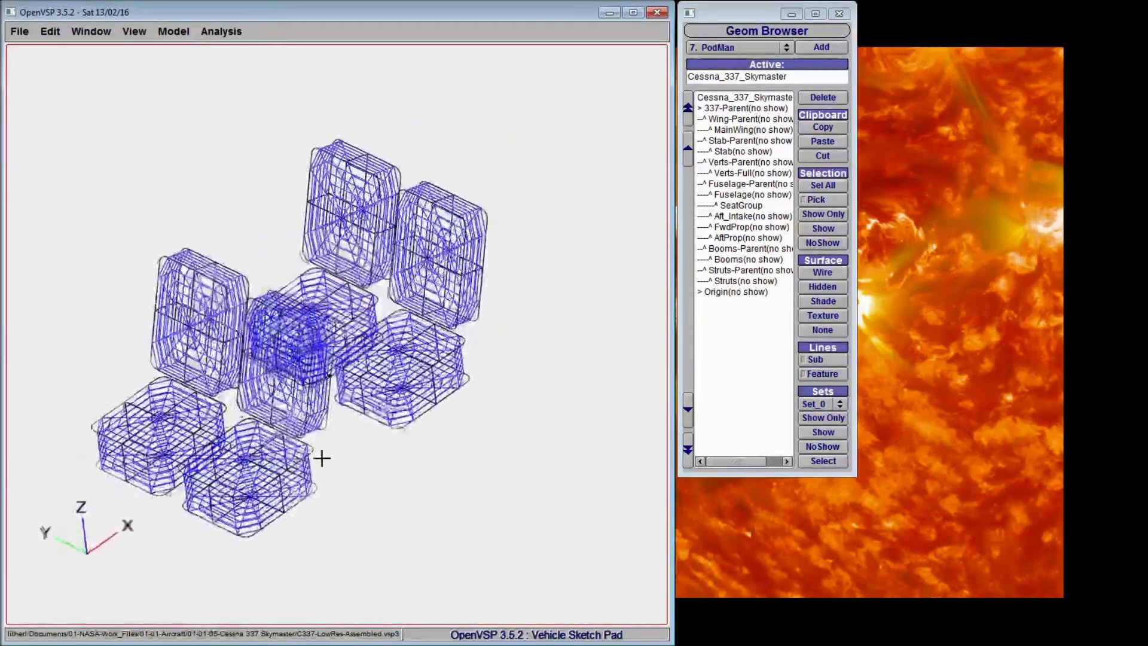
Step: Select all parts and use Show Only to bring the whole Cessna back, then re-zoom
click(821, 186)
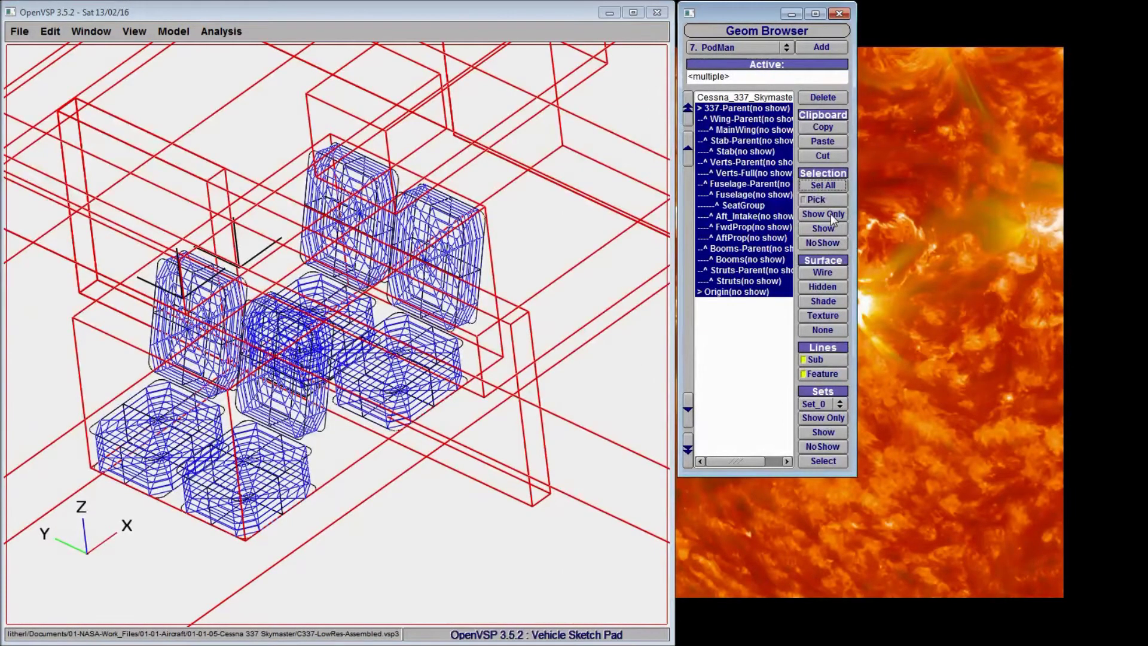
click(833, 217)
click(747, 352)
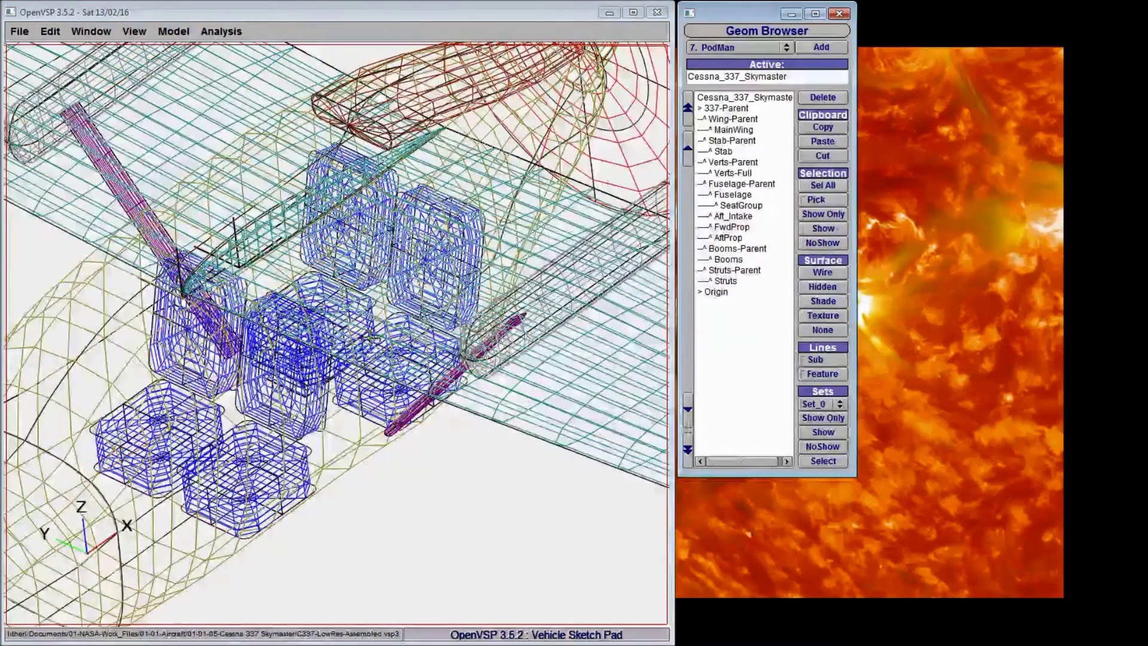
scroll(374, 334, down, 10)
drag(305, 359, 317, 368)
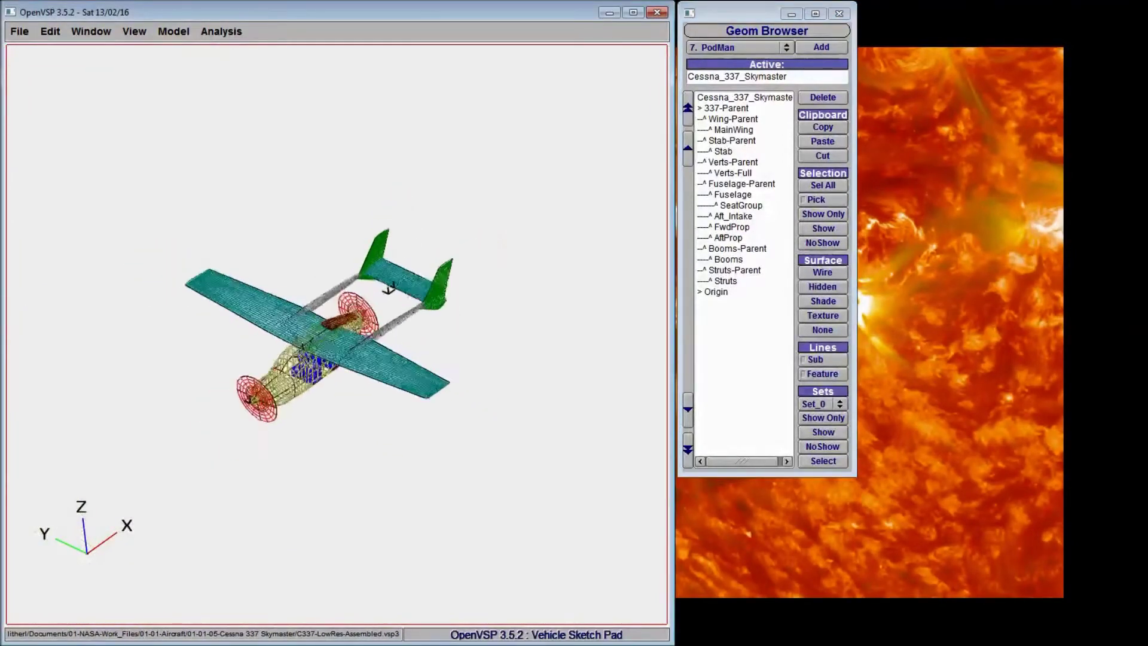
scroll(287, 418, up, 5)
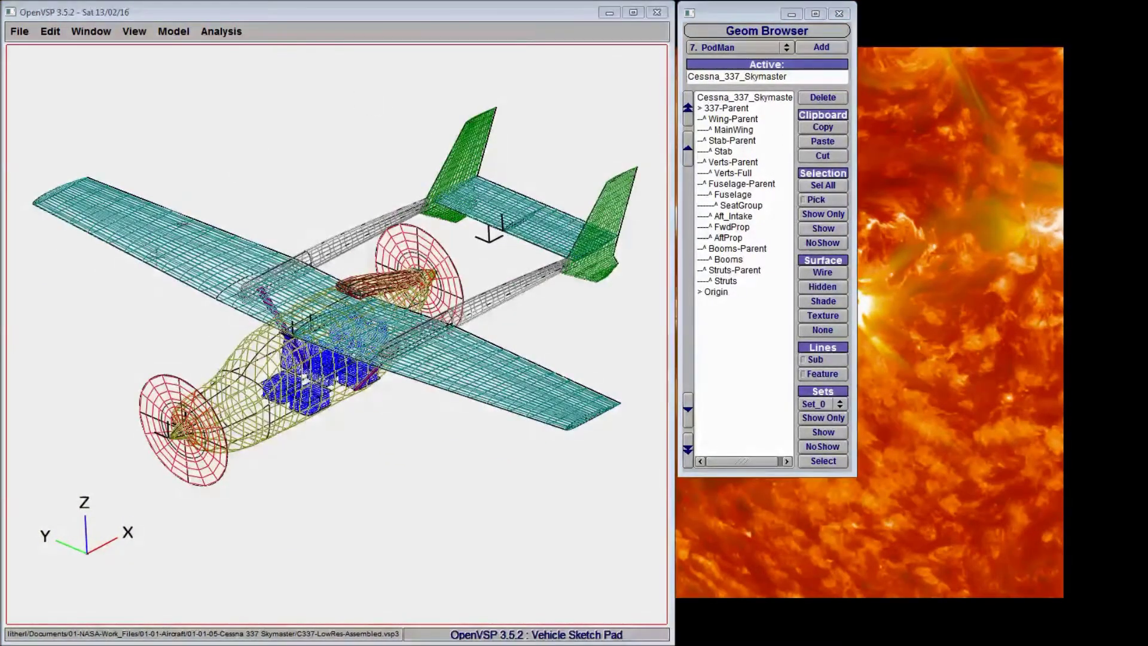
Step: Set every component's surface to Hidden and rotate the aircraft toward a front-on view
click(813, 186)
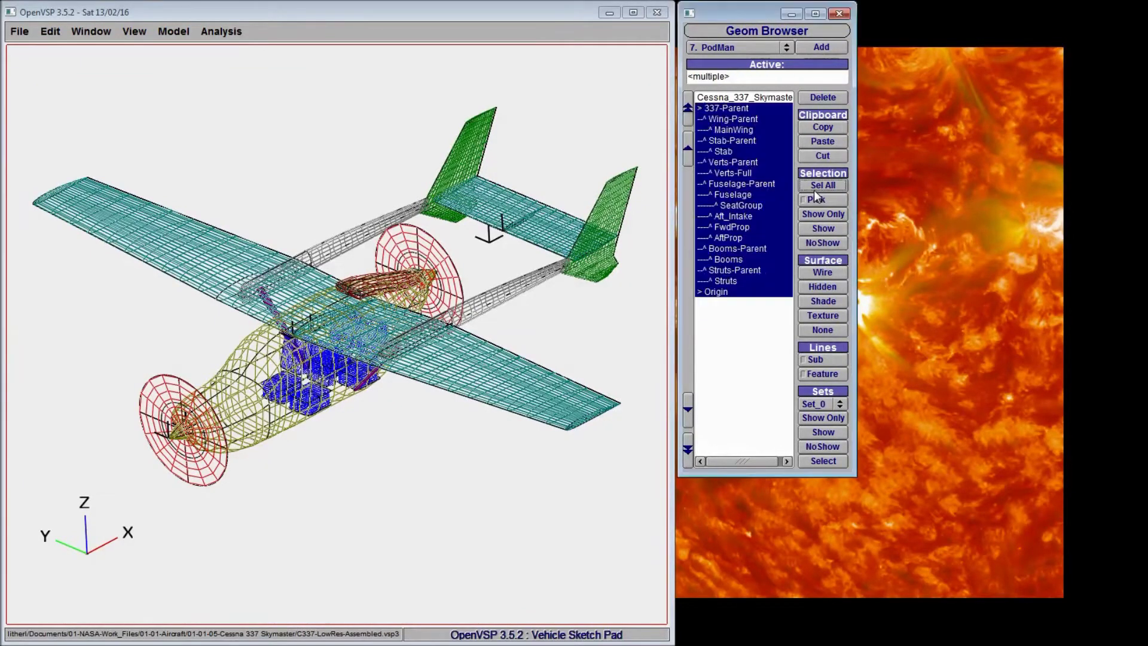
click(823, 287)
click(788, 321)
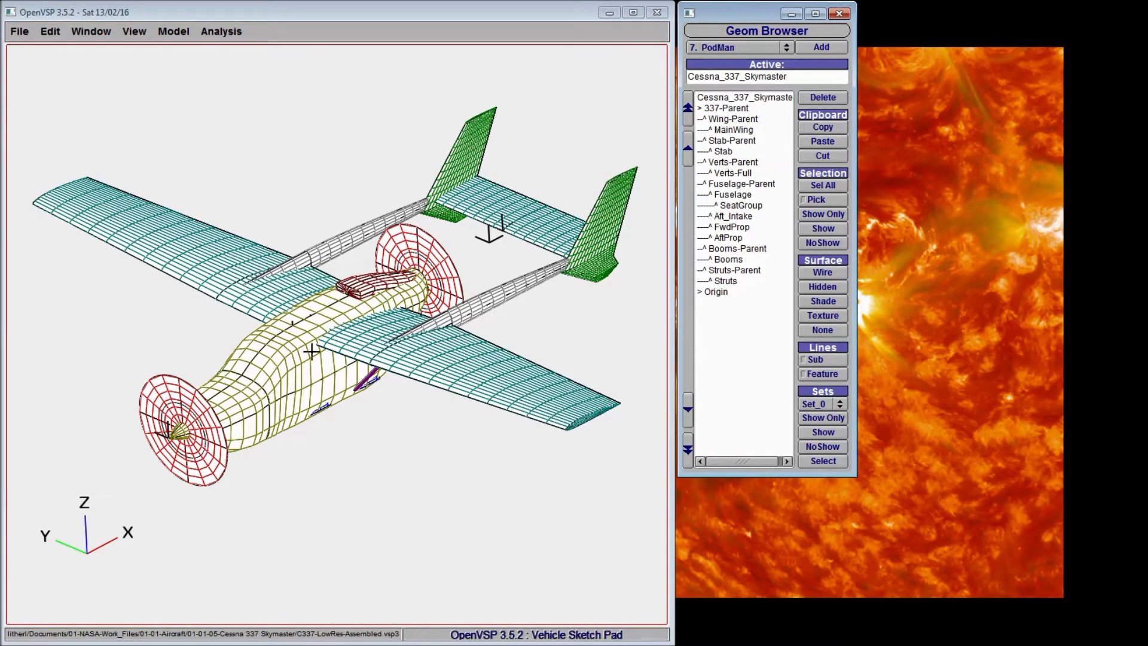
drag(336, 391, 287, 357)
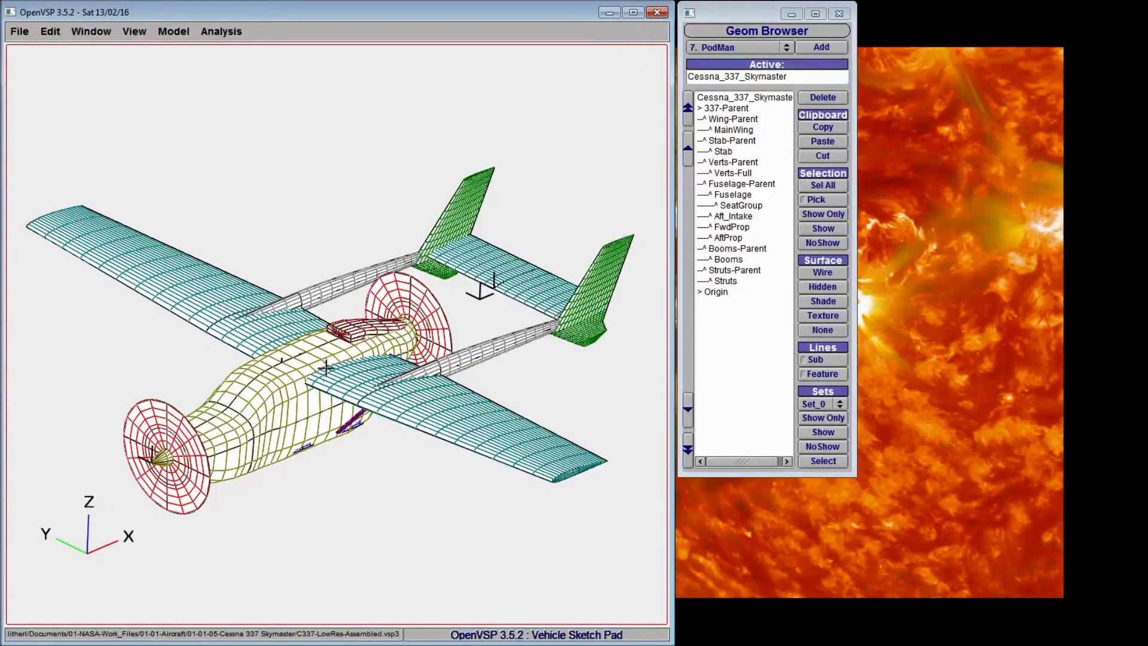
drag(325, 368, 321, 376)
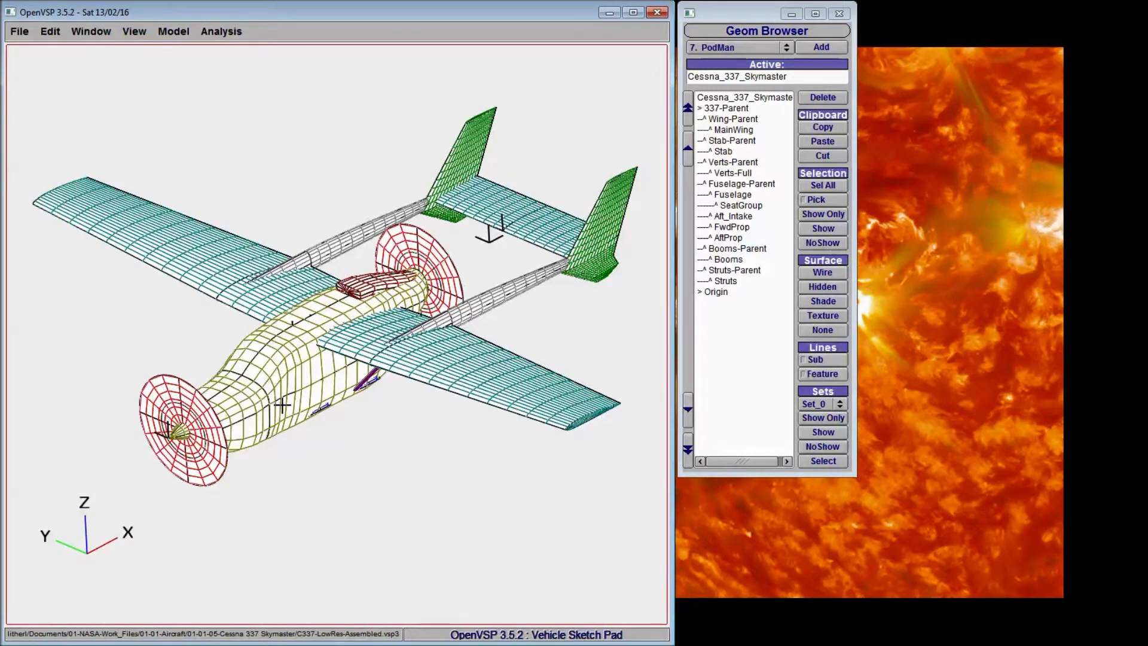
click(813, 188)
Step: Apply Shade surface rendering to all components, then select the Fuselage
click(835, 299)
click(749, 360)
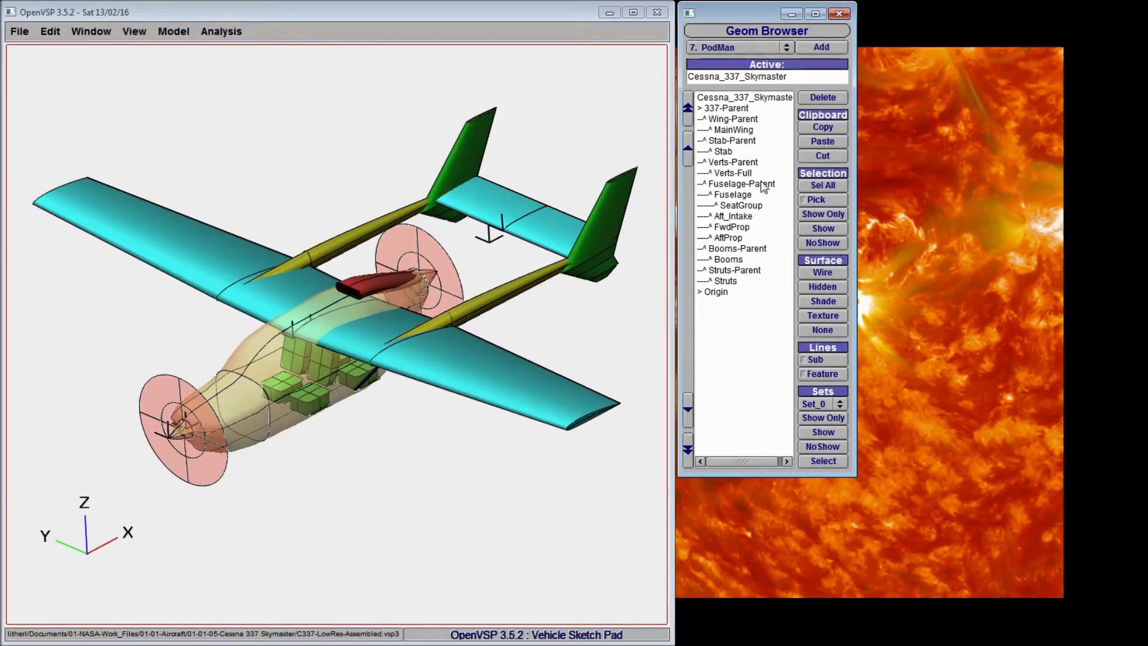
click(733, 195)
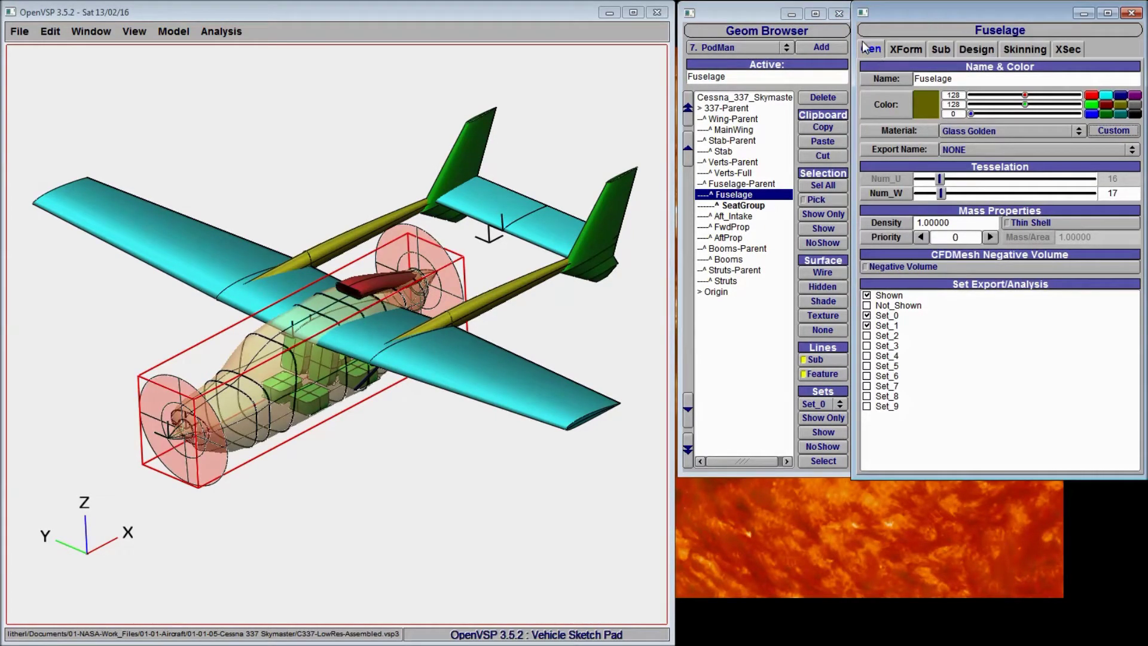
Step: Set the fuselage material to Yellow Rubber, then back to Glass Golden
click(970, 130)
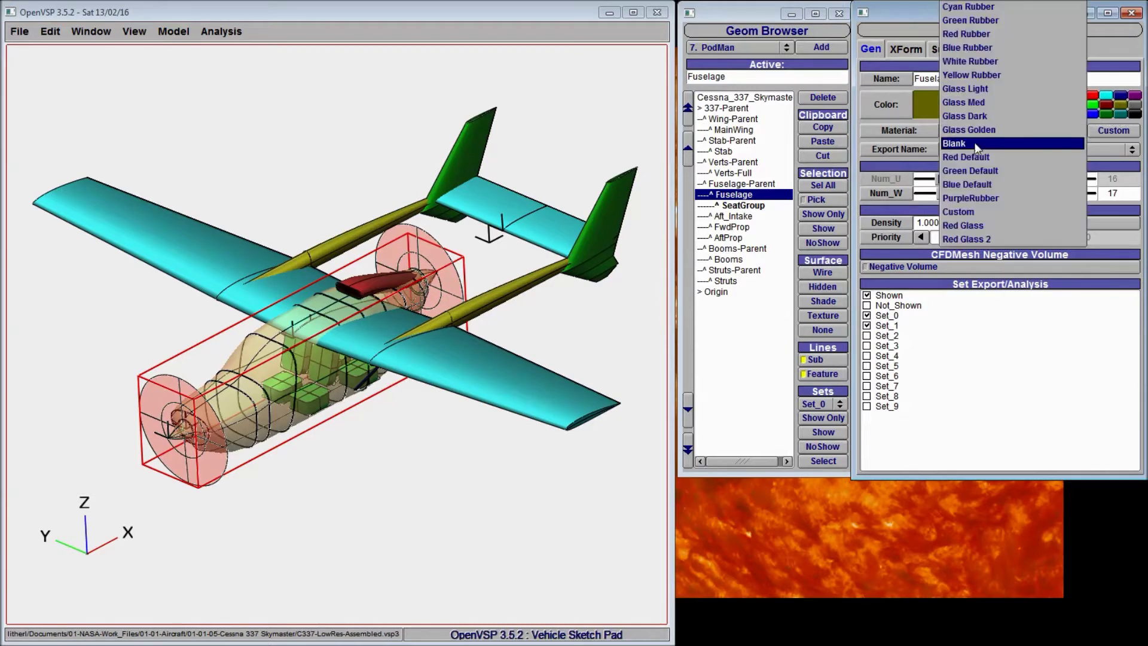
click(971, 75)
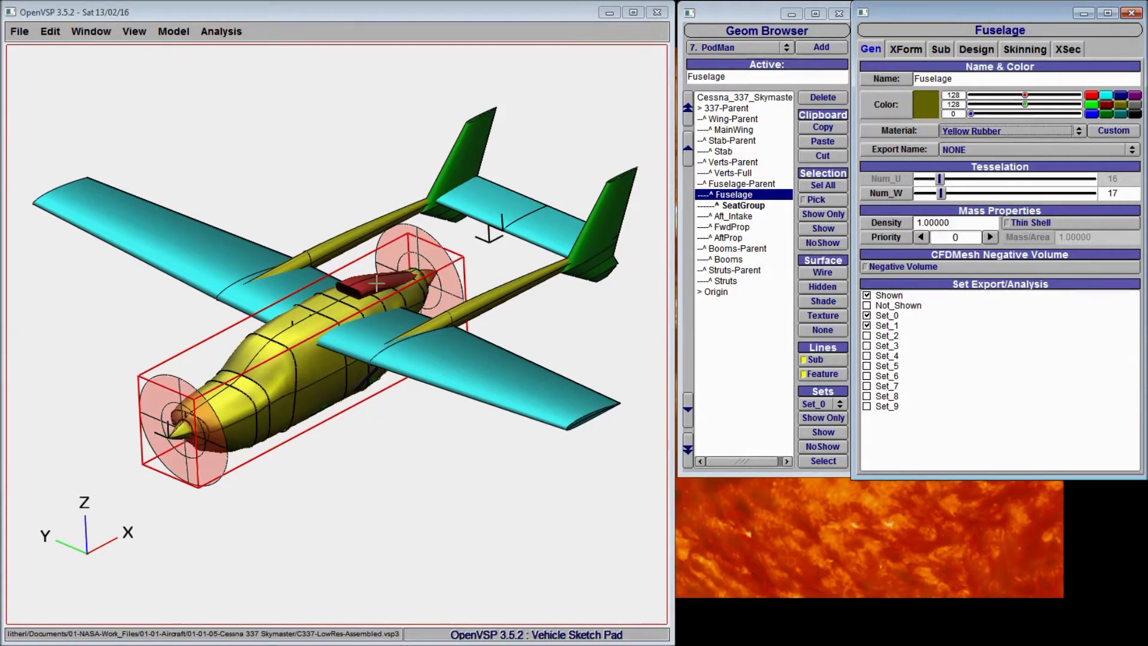
click(1002, 132)
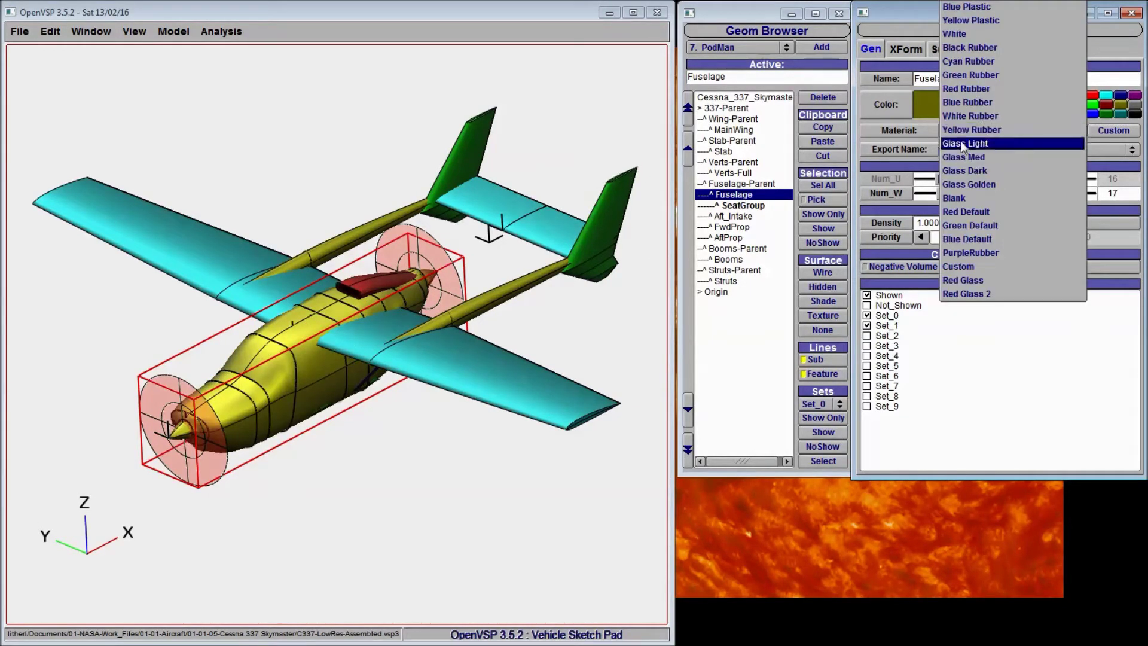
click(966, 185)
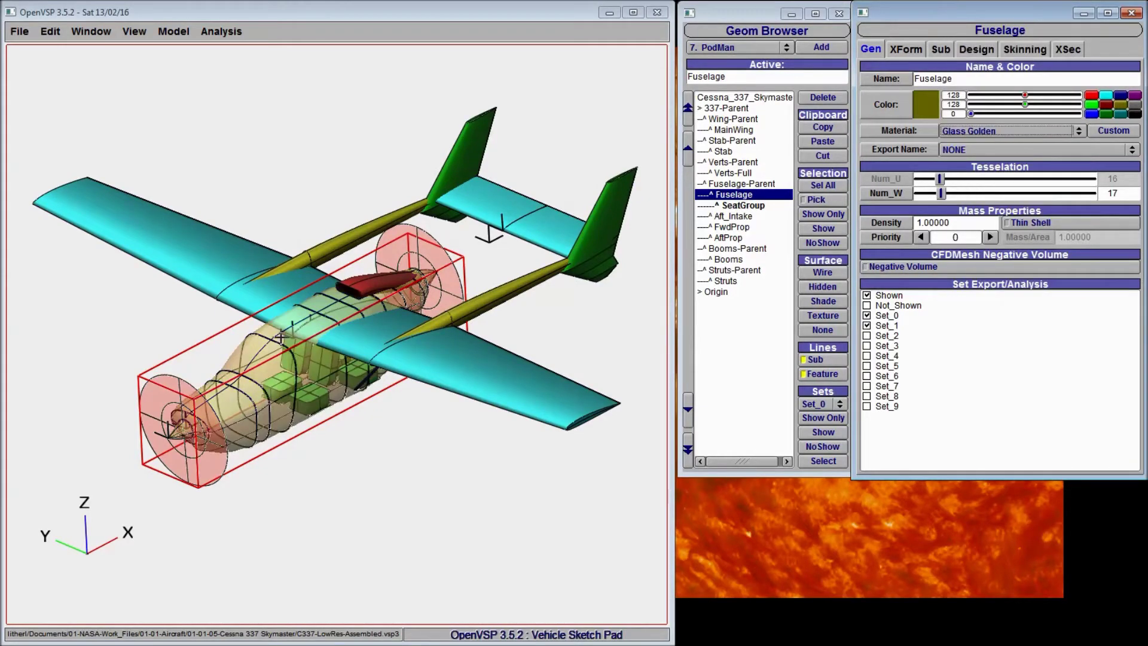
click(1115, 133)
Step: Try custom material transparency and several specular colours on the fuselage, then discard the changes
drag(835, 119, 816, 102)
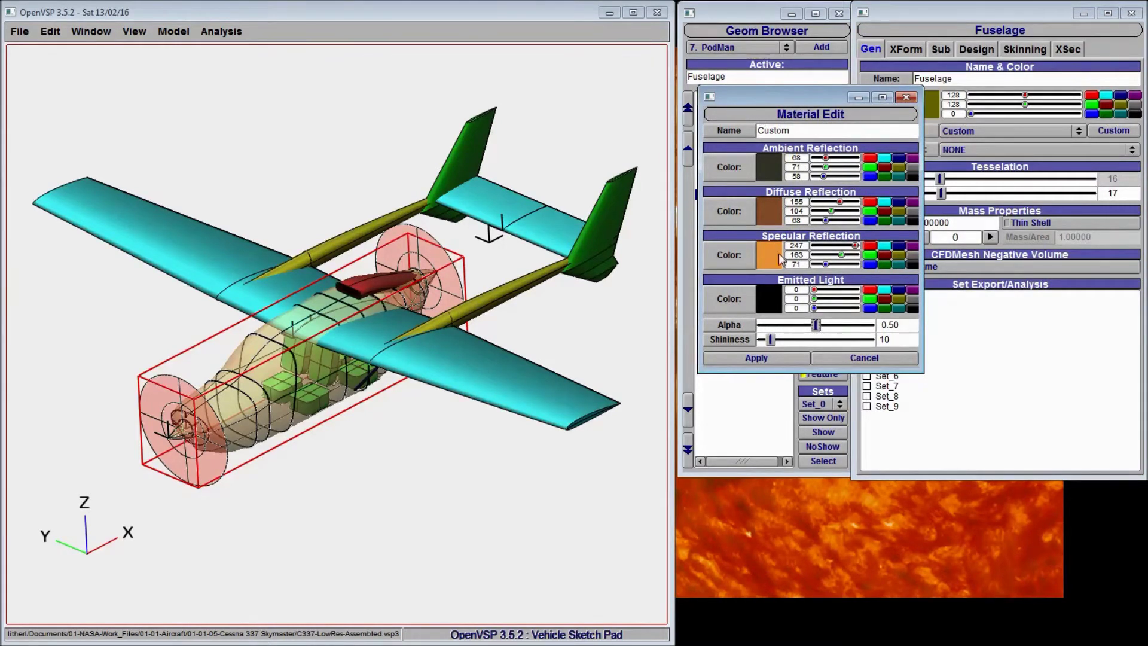
drag(816, 326, 685, 323)
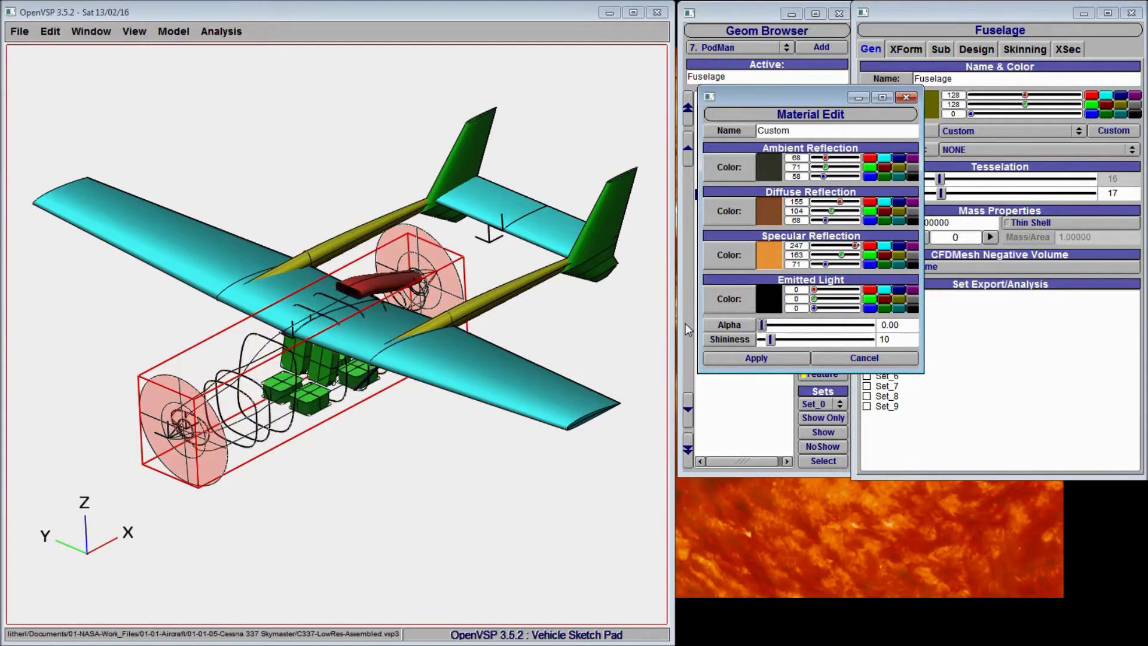
click(808, 326)
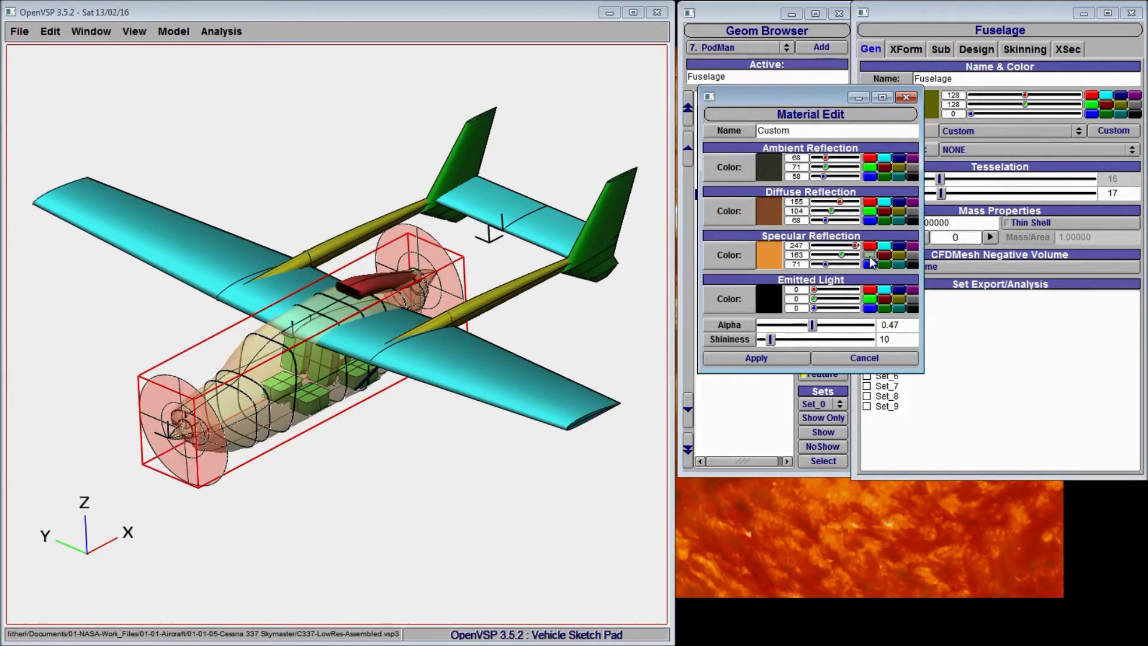
click(870, 255)
click(870, 264)
click(885, 265)
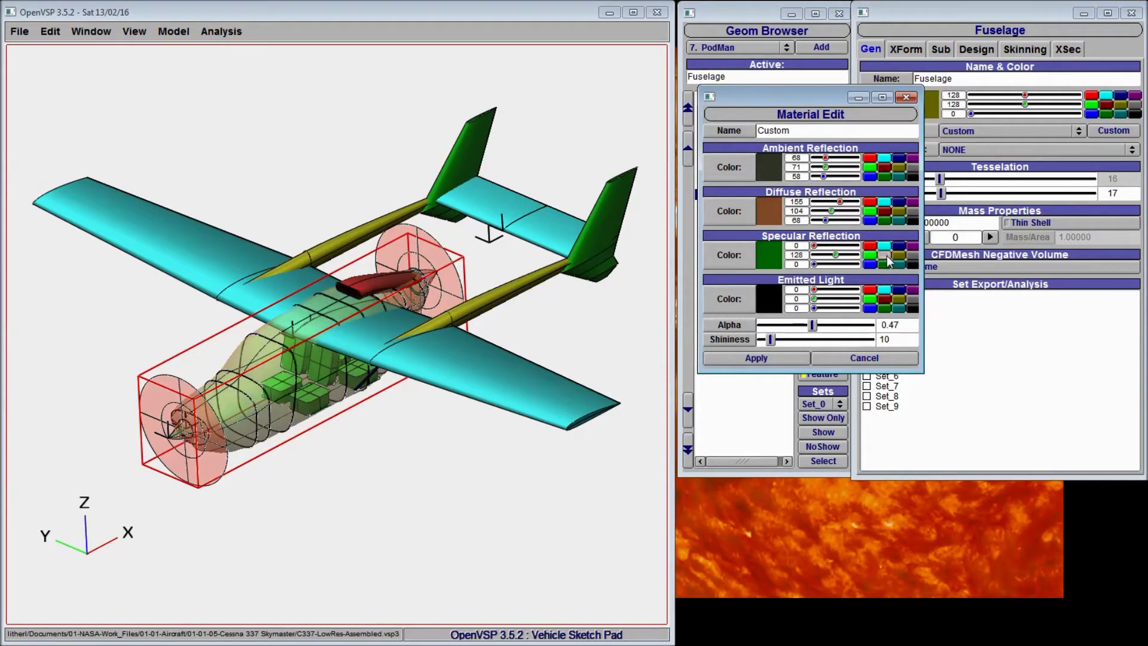
click(887, 255)
click(884, 246)
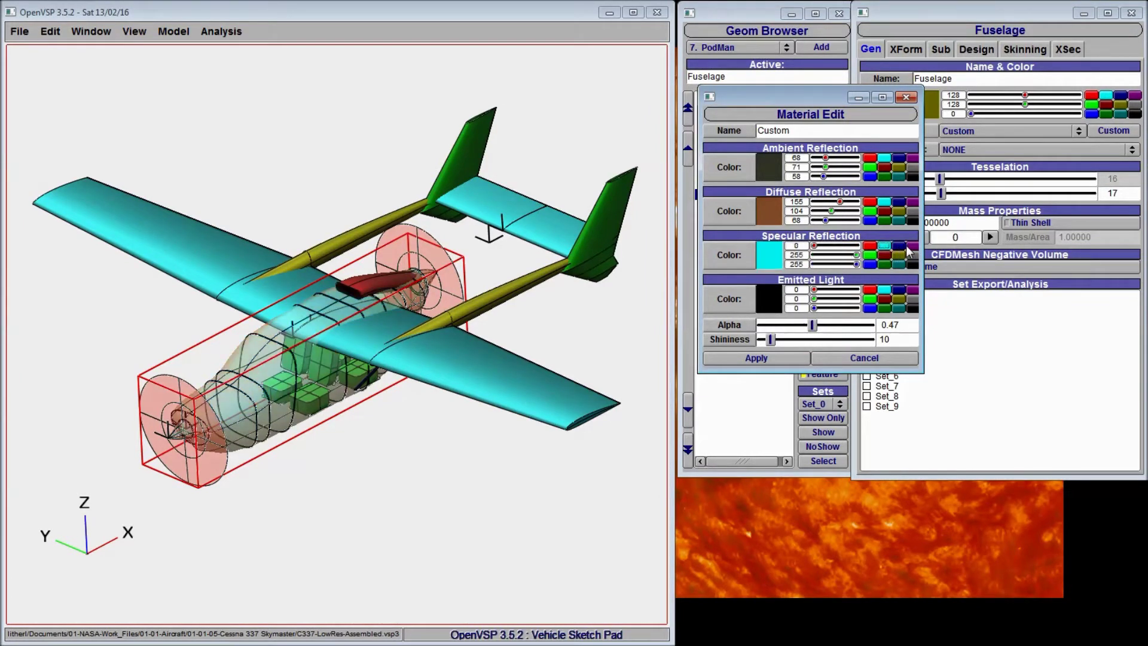
click(912, 245)
click(900, 256)
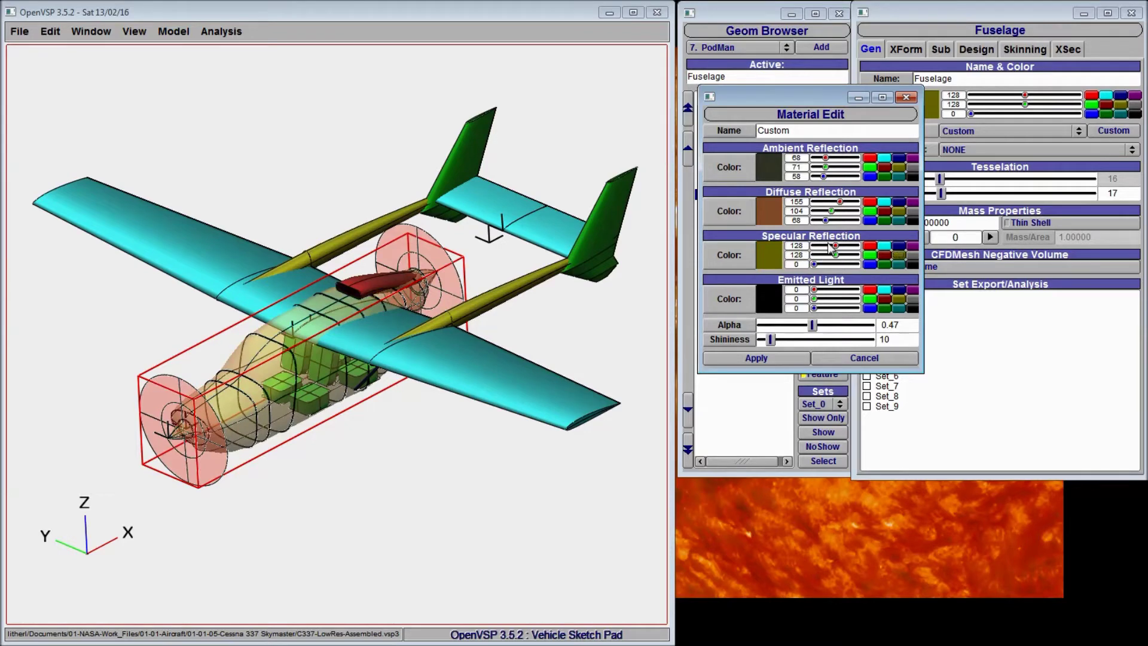
click(855, 358)
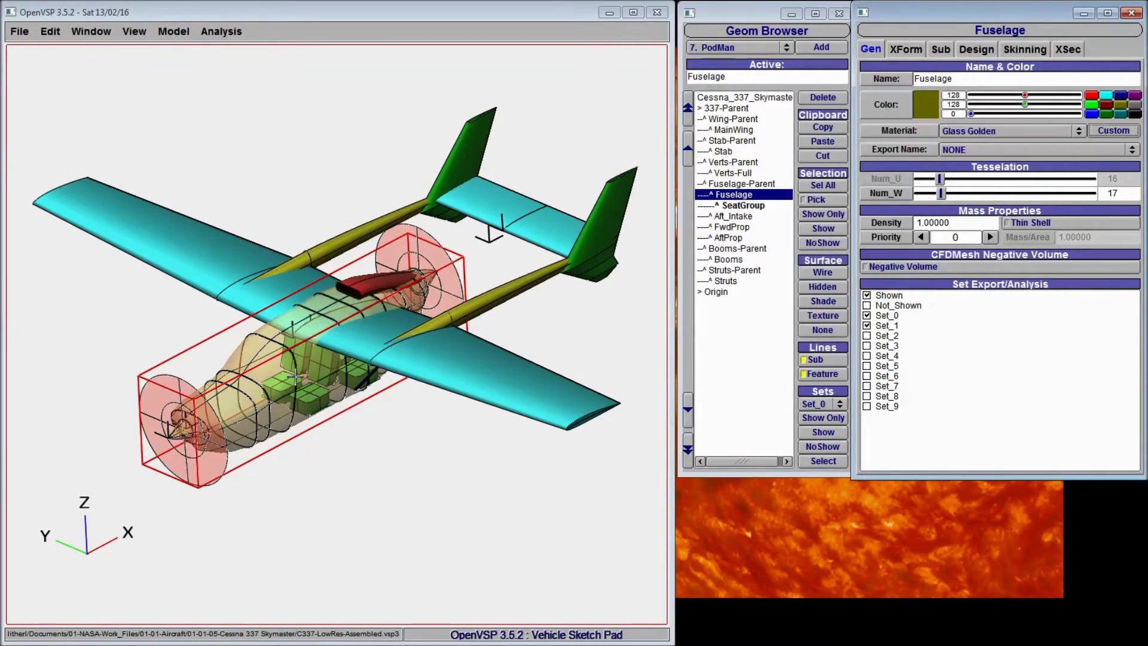
Step: Rotate and zoom out to the whole aircraft, then deselect the Fuselage to close its editor
drag(276, 371, 286, 386)
scroll(285, 388, up, 5)
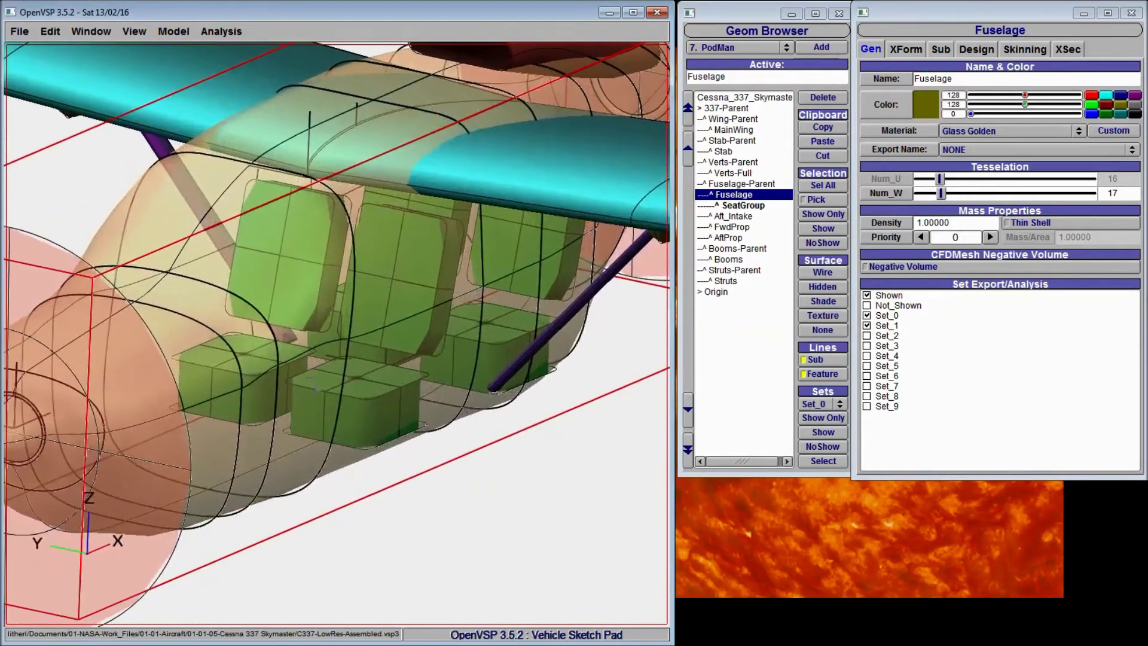
scroll(294, 313, down, 3)
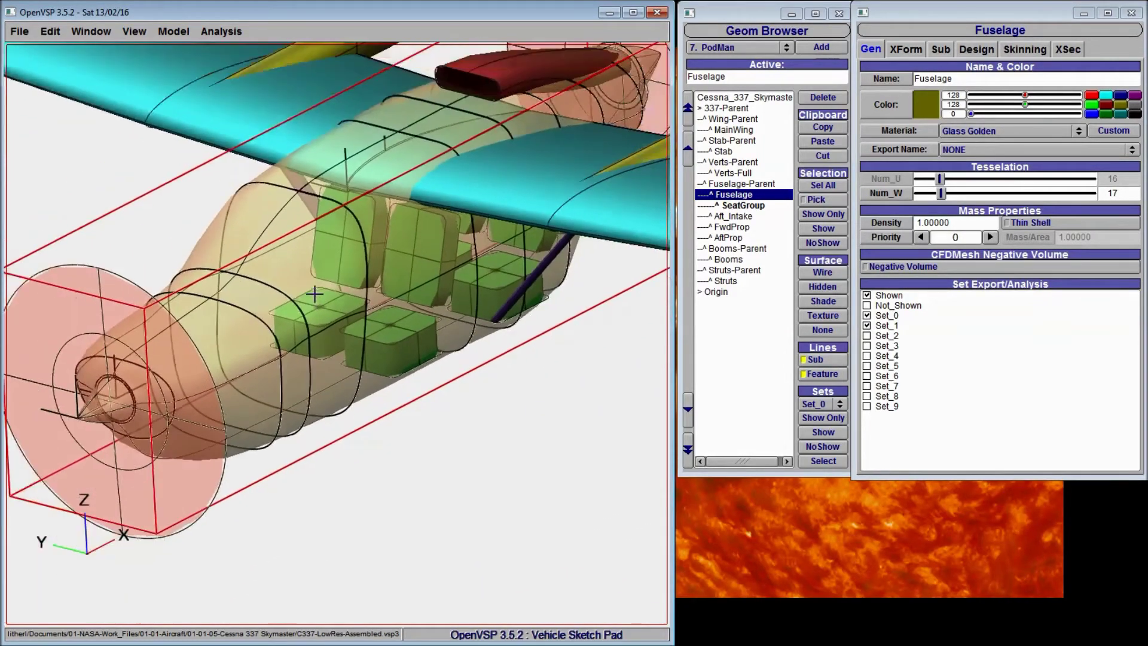
scroll(310, 323, down, 3)
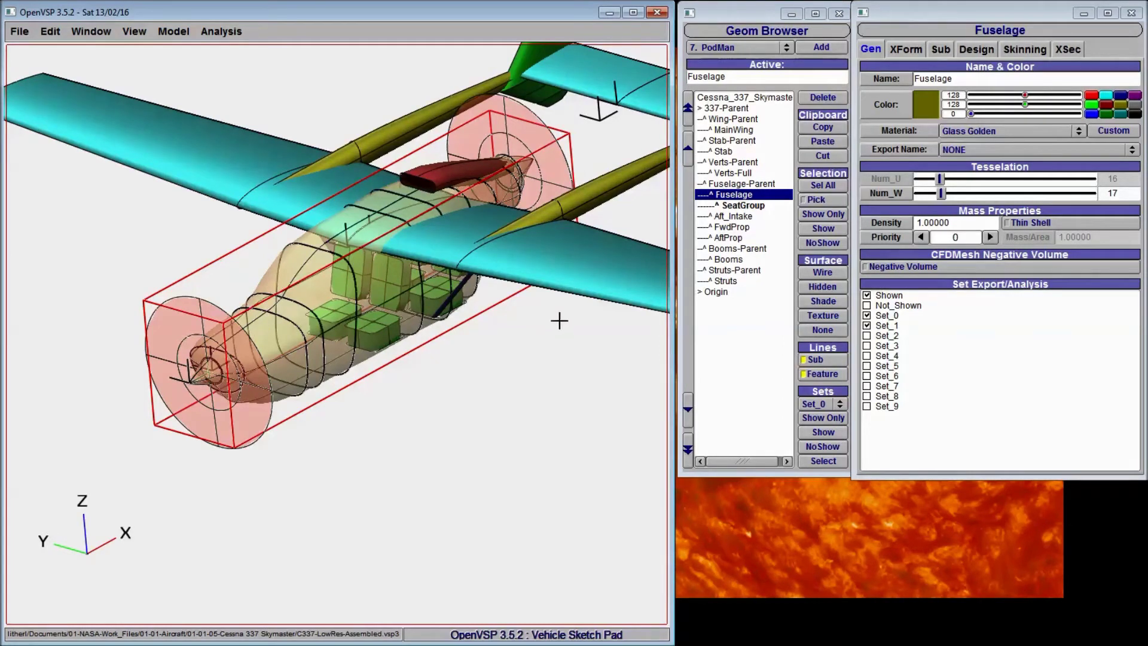
scroll(249, 253, down, 1)
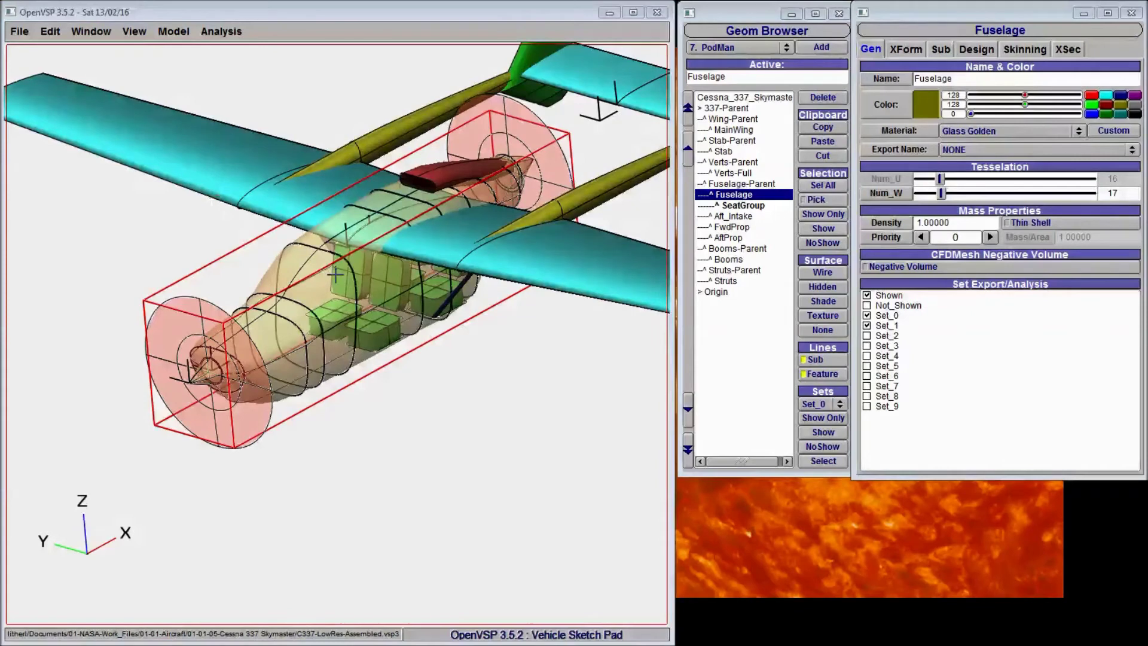
scroll(332, 272, down, 4)
click(745, 366)
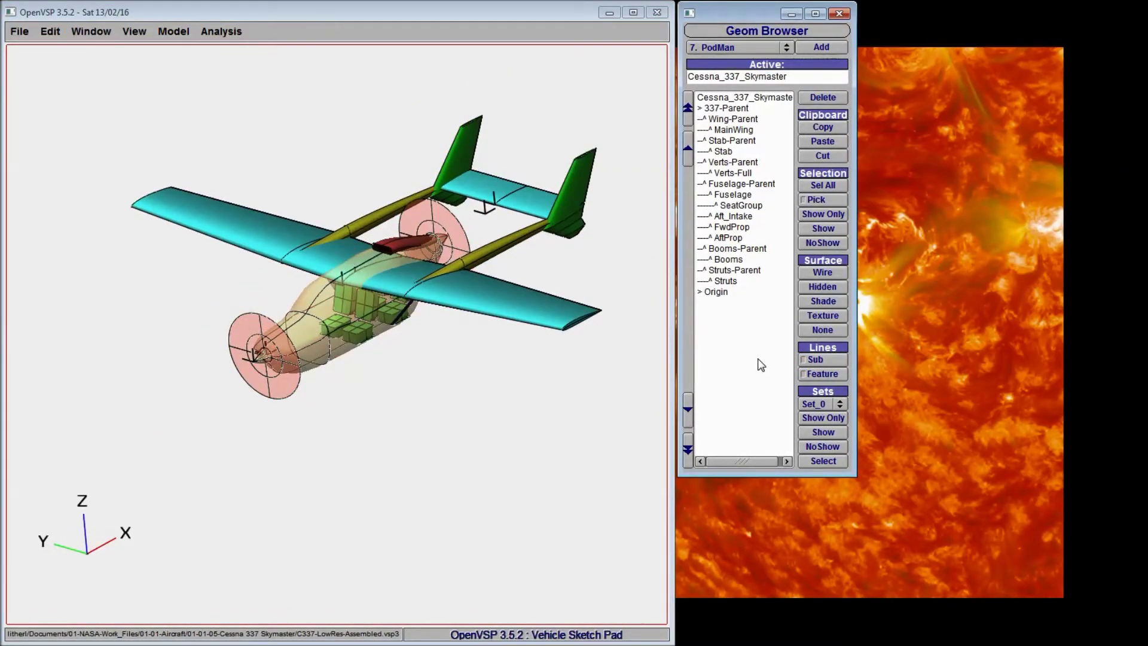
Step: Set Surface to None for all components, leaving only outlines
click(825, 190)
click(823, 272)
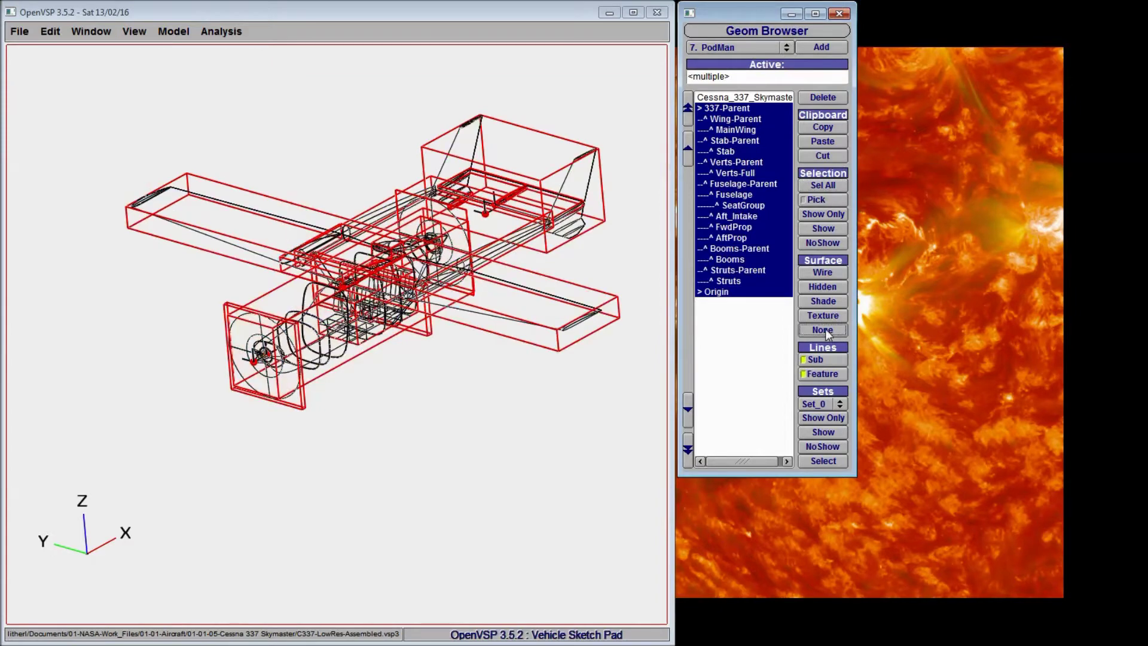
click(733, 355)
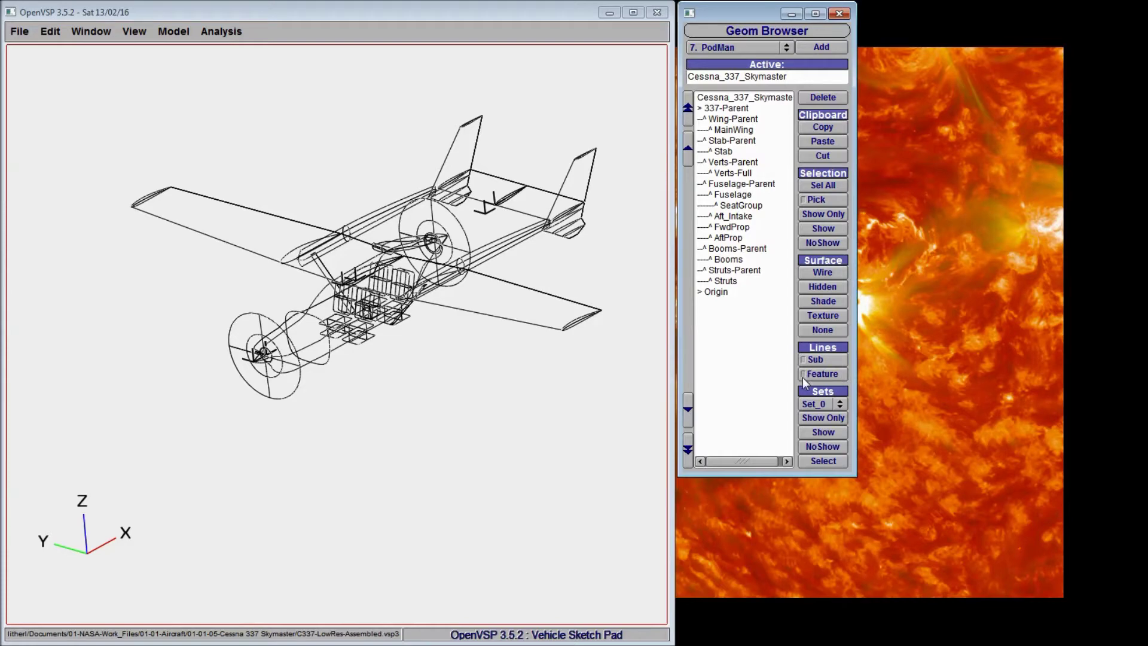
Step: Turn feature lines off for all components, then turn them back on
click(823, 186)
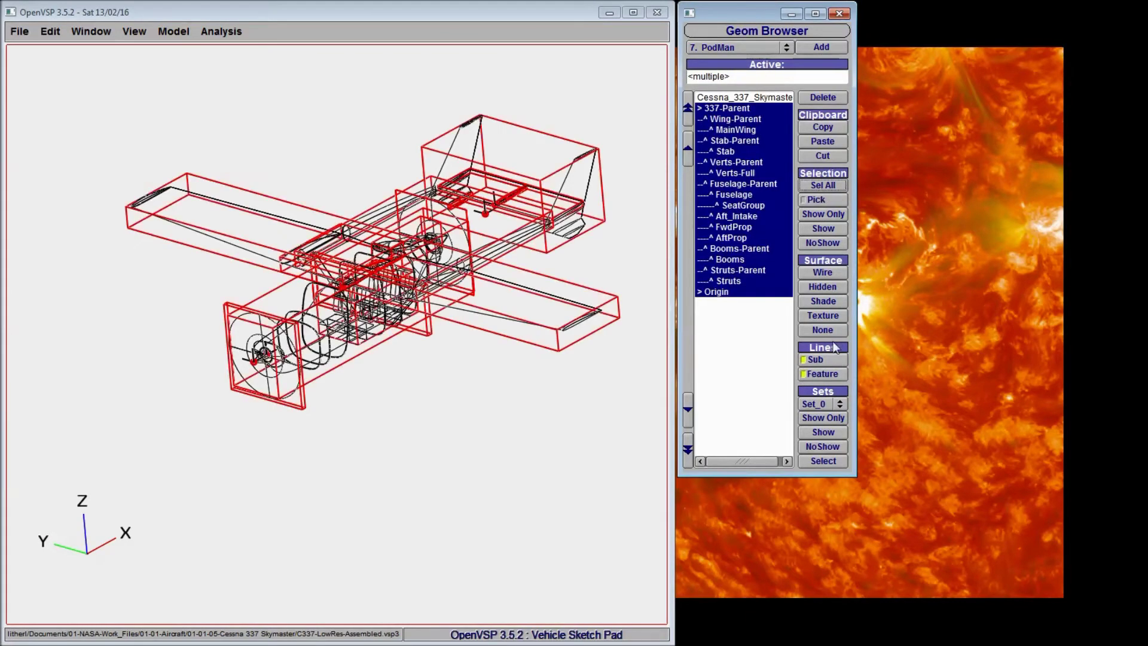
click(823, 373)
click(748, 366)
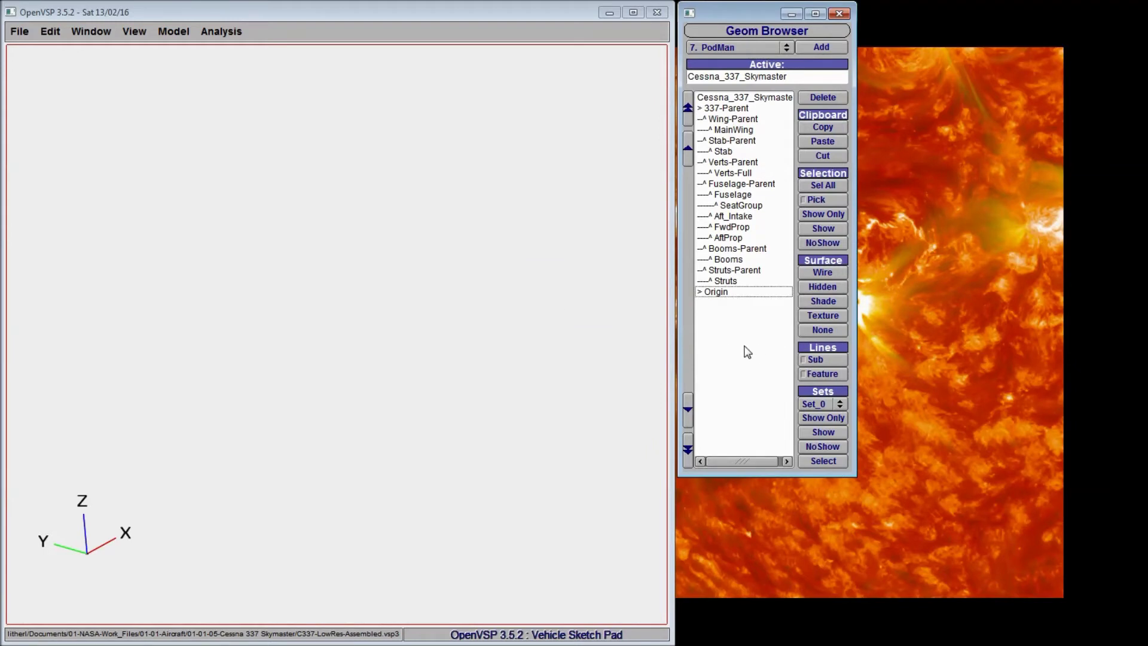
click(819, 187)
click(824, 374)
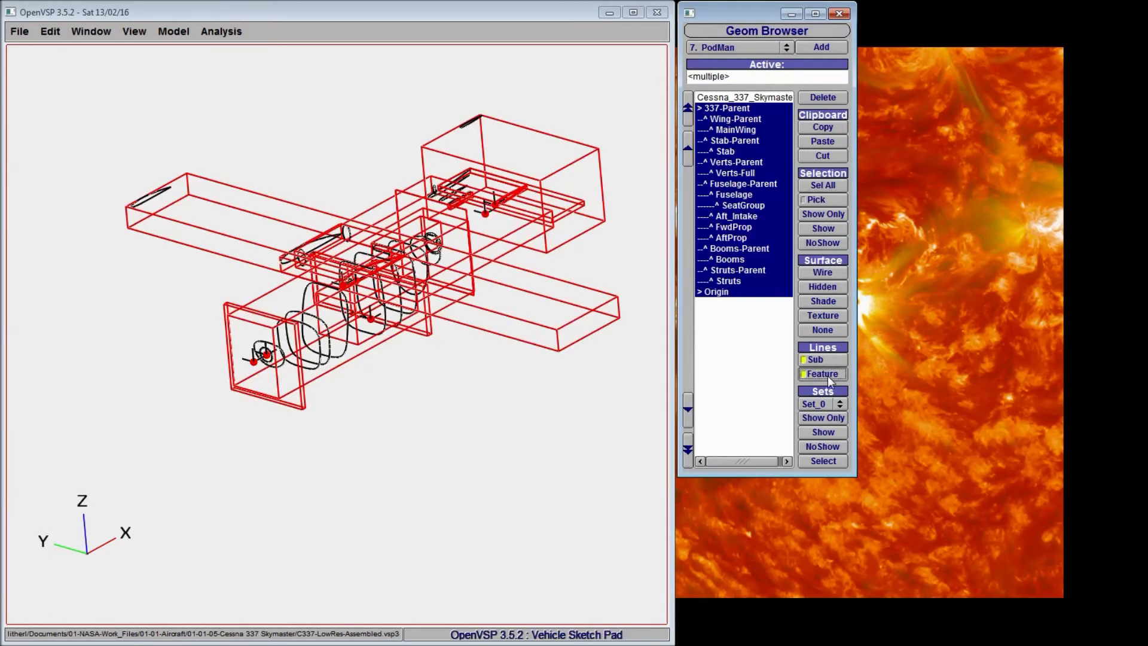
click(758, 366)
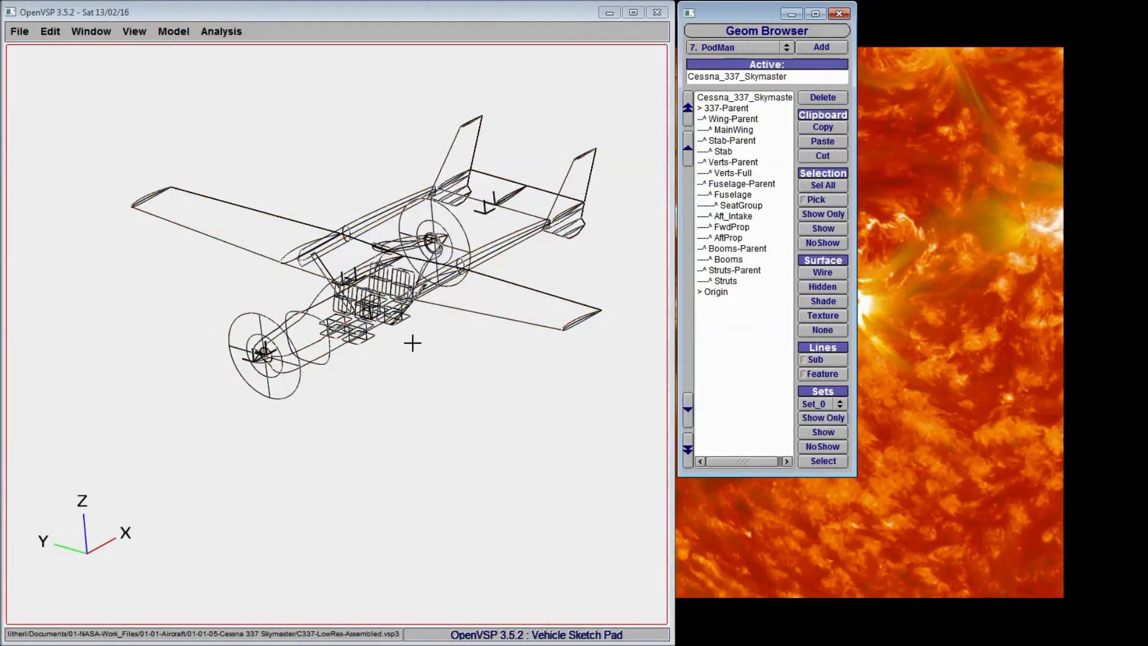
click(410, 341)
Step: Orbit and zoom the outlined Cessna to a near side-on view
drag(410, 341, 300, 228)
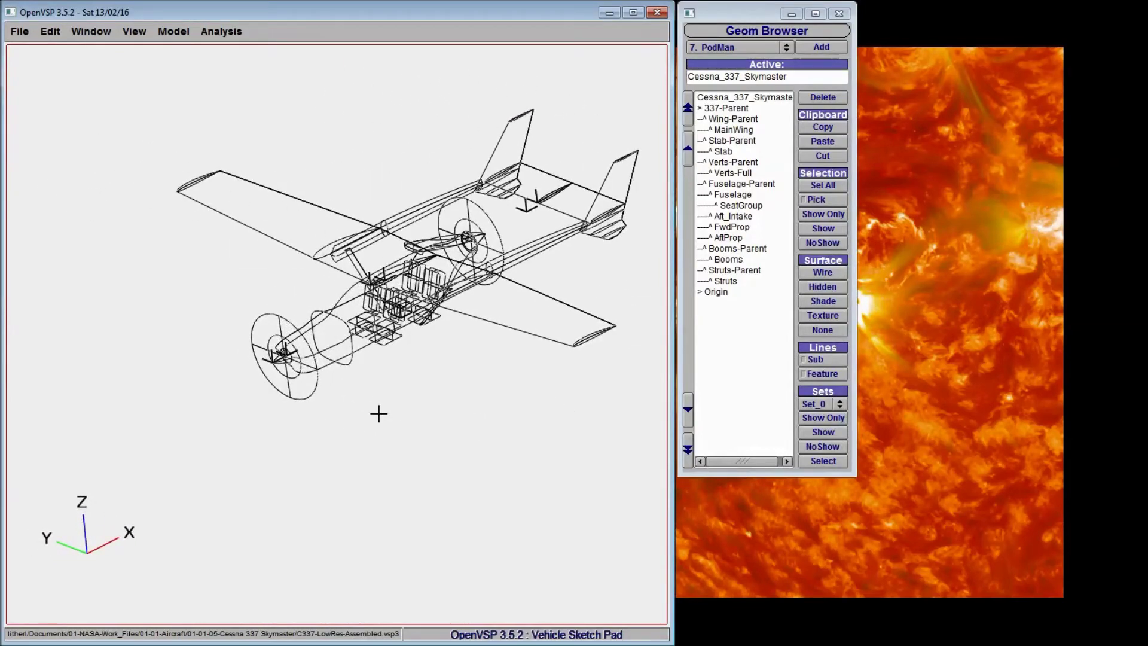
scroll(377, 411, up, 5)
scroll(434, 348, down, 7)
drag(434, 348, 354, 368)
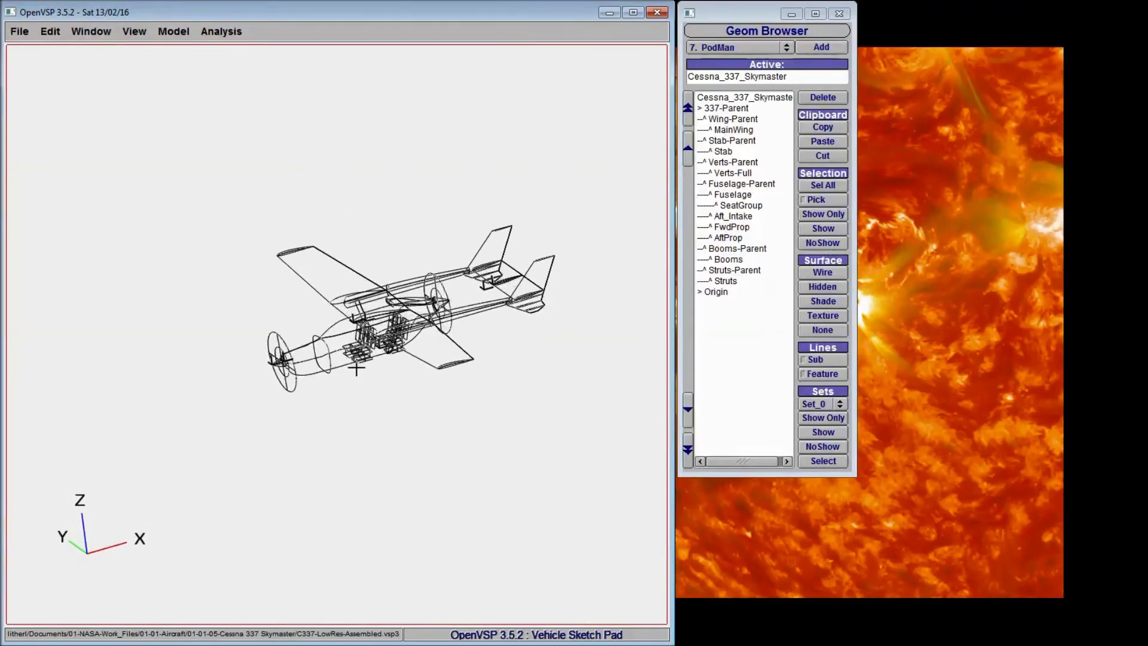
Step: Show only the Fuselage-Parent group and deselect it
click(759, 184)
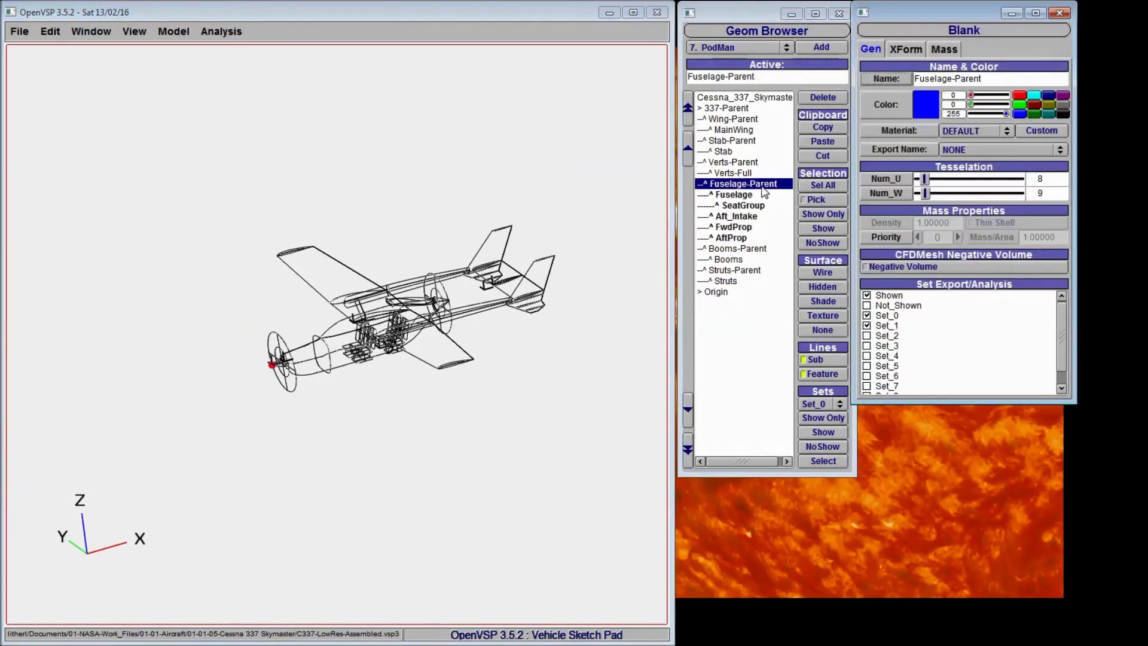
click(831, 214)
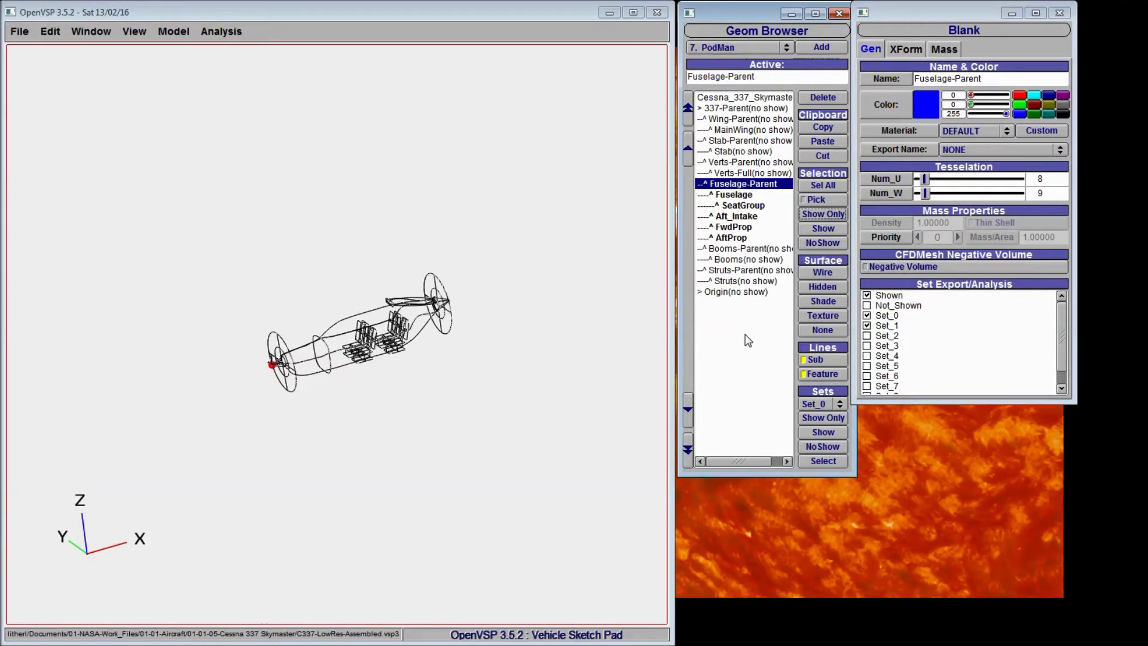
click(502, 338)
drag(503, 339, 470, 321)
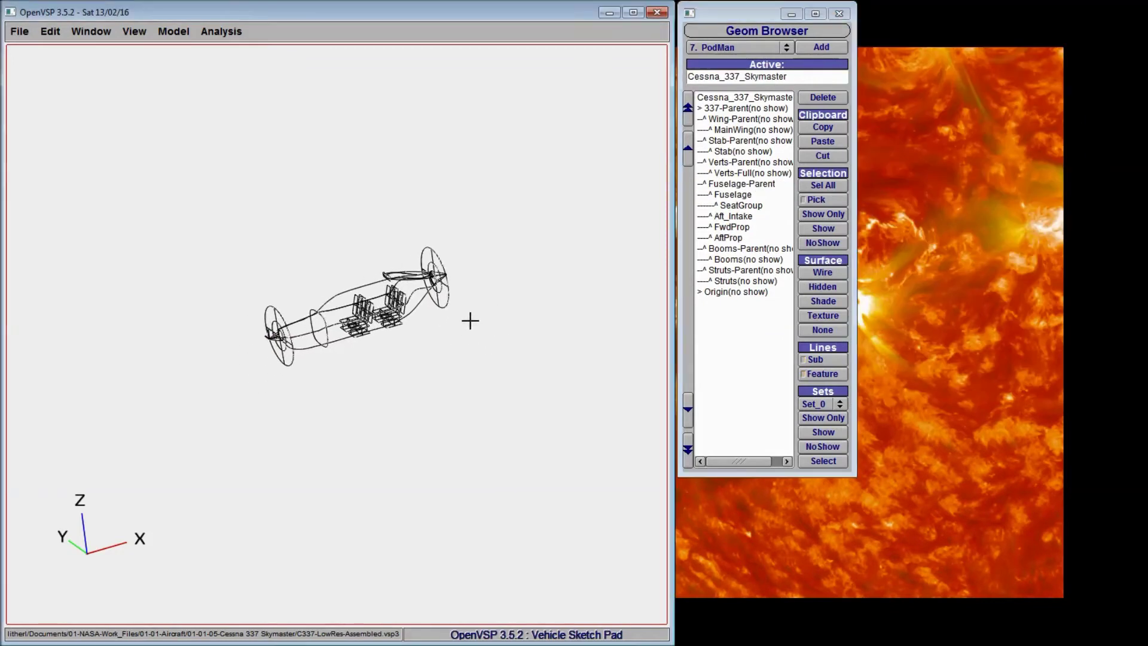
Step: Switch to the Left Side preset view, then snap back to a flat preset view and reposition
click(144, 35)
click(152, 79)
right_drag(407, 312, 276, 280)
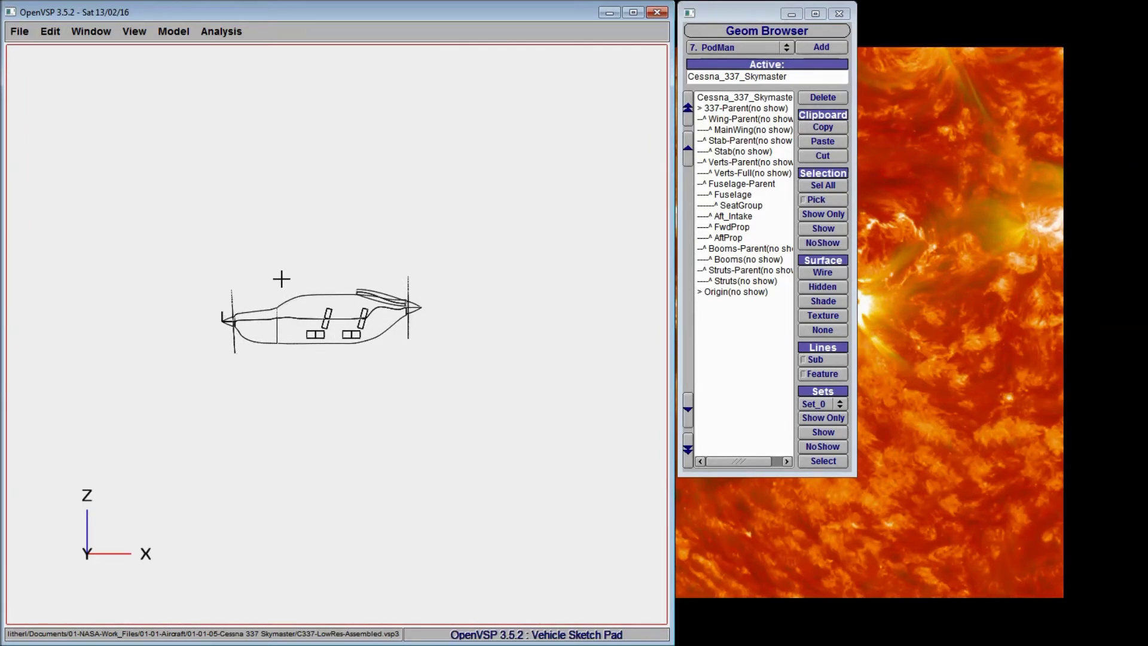
drag(282, 278, 336, 409)
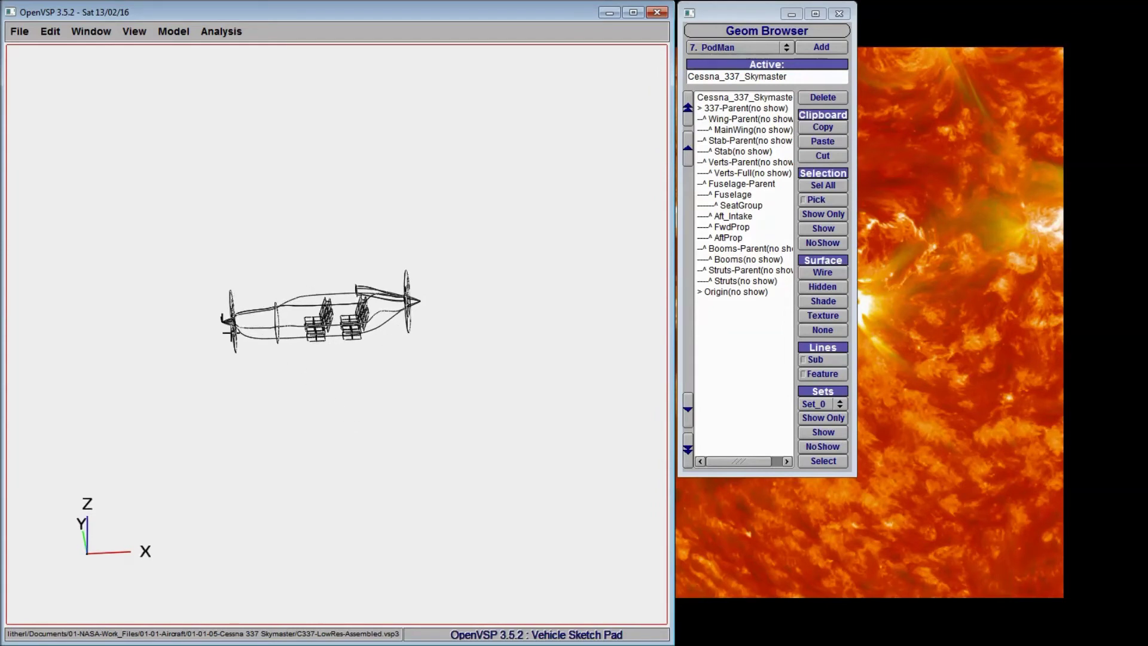
click(136, 31)
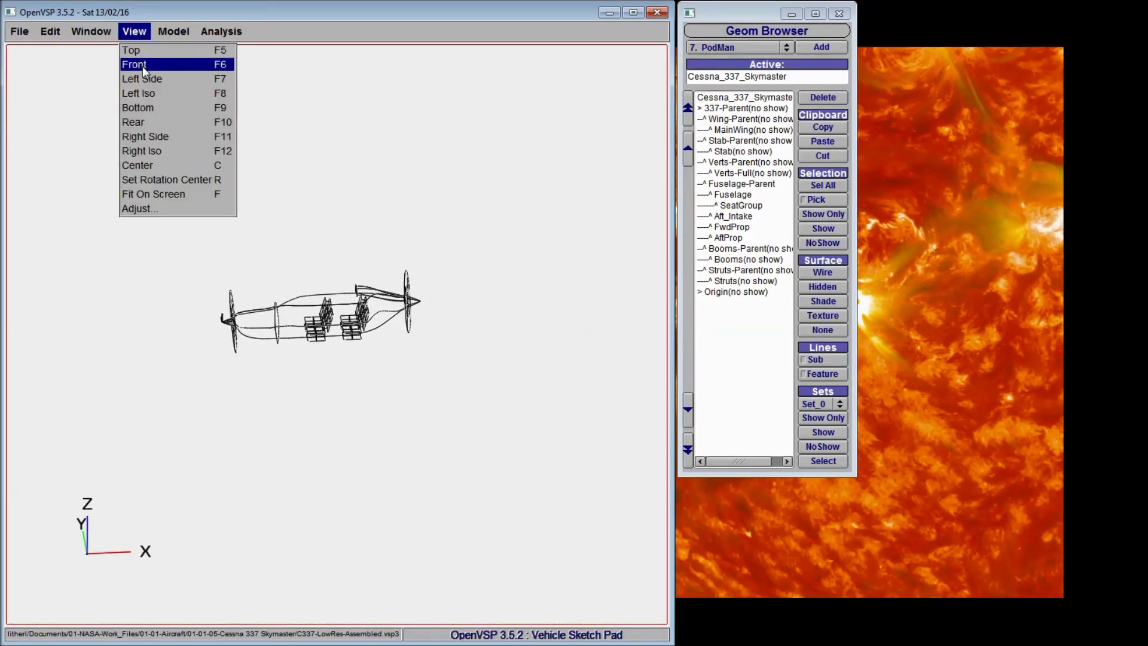
click(142, 66)
right_drag(177, 113, 118, 97)
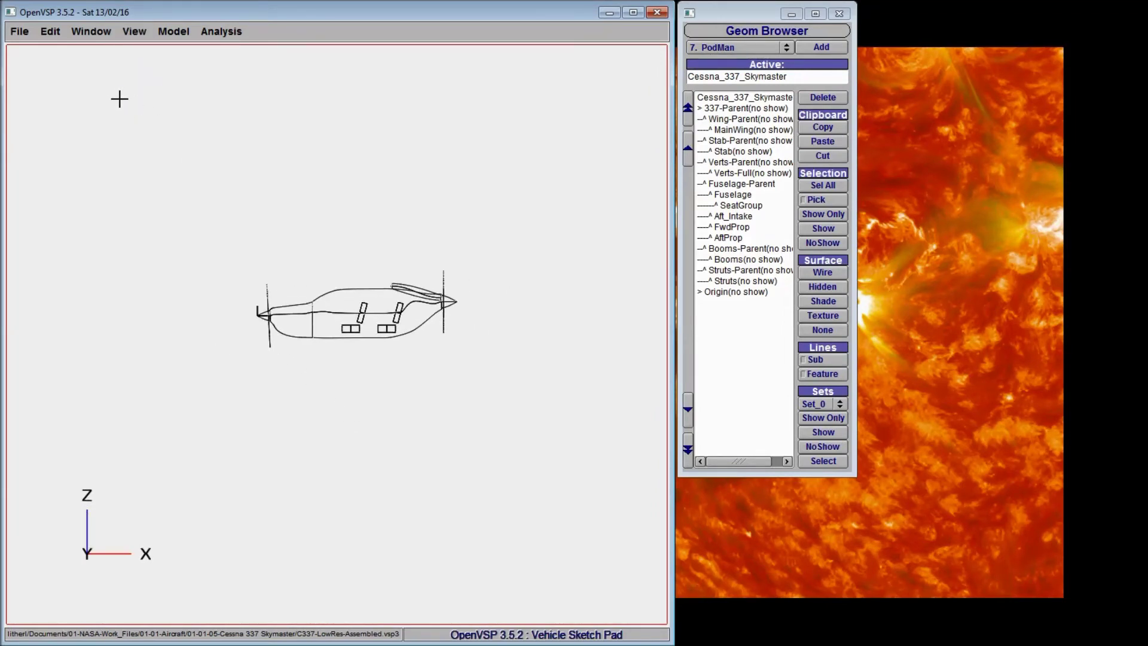
Step: Enable the Cessna 337 blueprint image as the viewport background
click(96, 33)
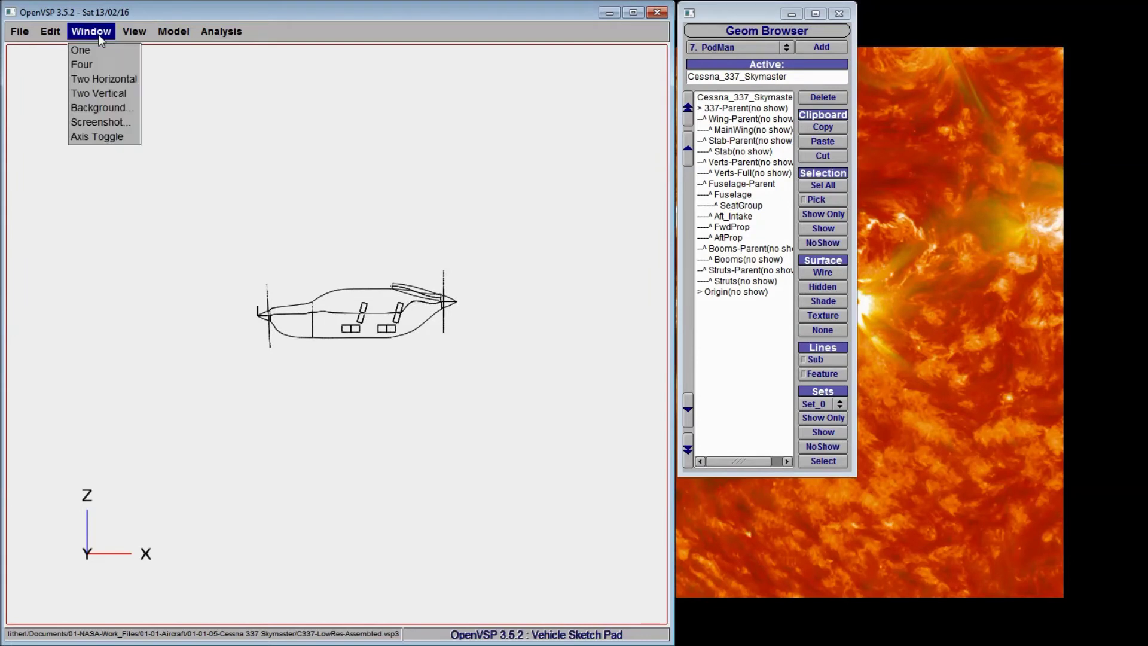
click(100, 107)
click(141, 158)
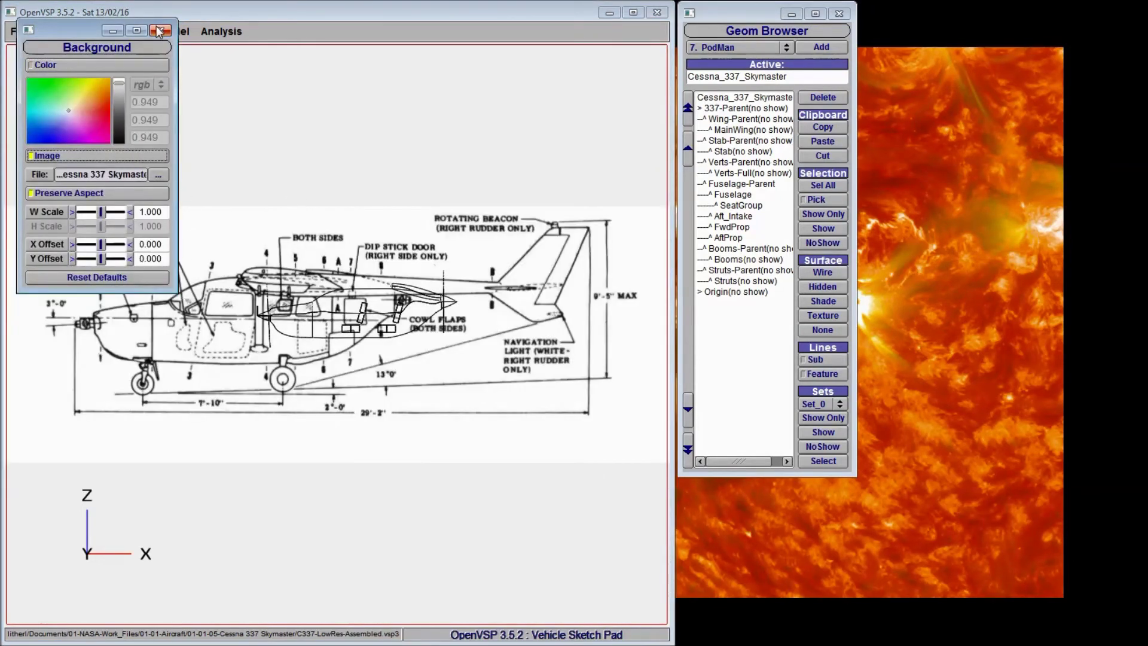
click(161, 30)
Step: Zoom, rotate and pan the fuselage wireframe to roughly overlay the blueprint drawing
scroll(223, 312, up, 2)
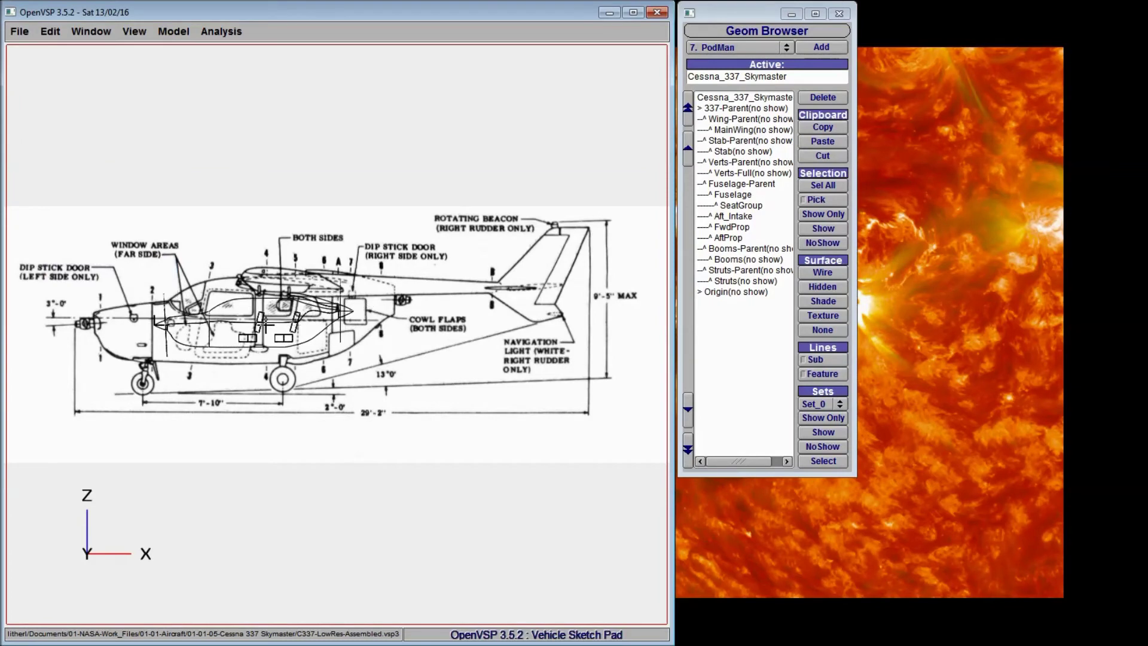
scroll(265, 319, up, 4)
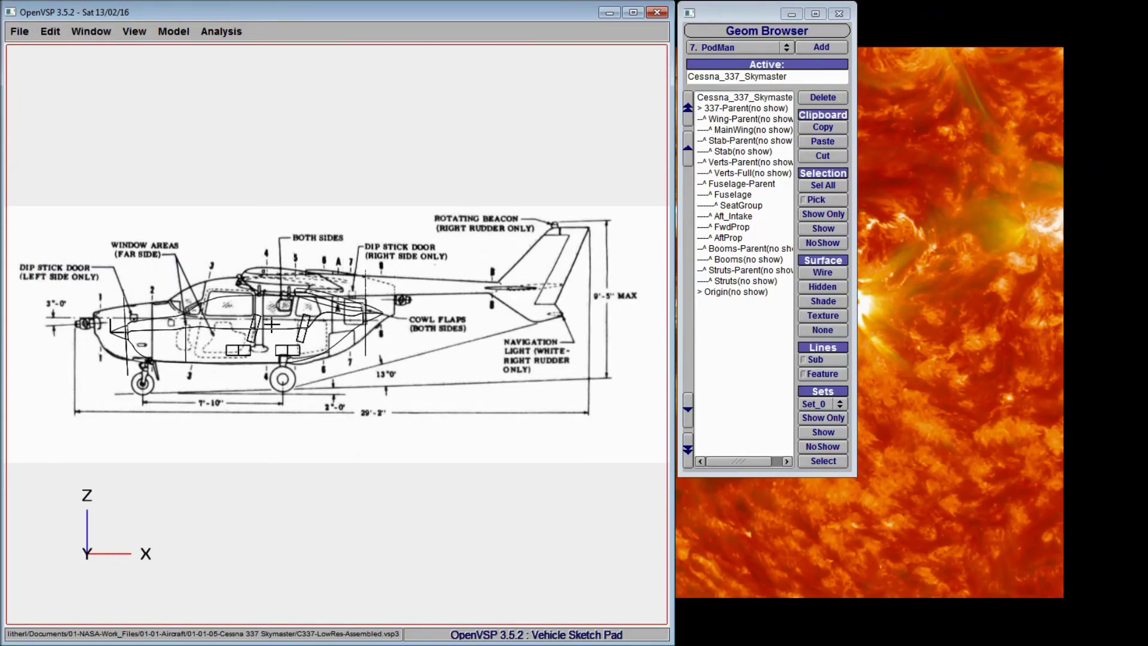
scroll(265, 318, down, 4)
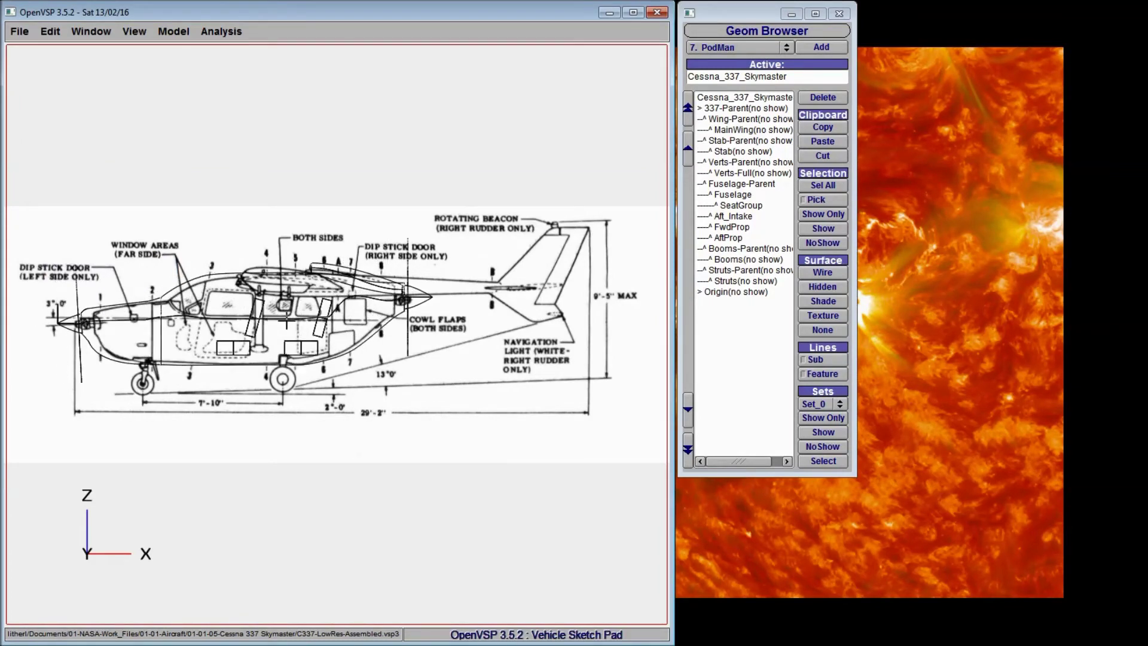
scroll(273, 322, down, 3)
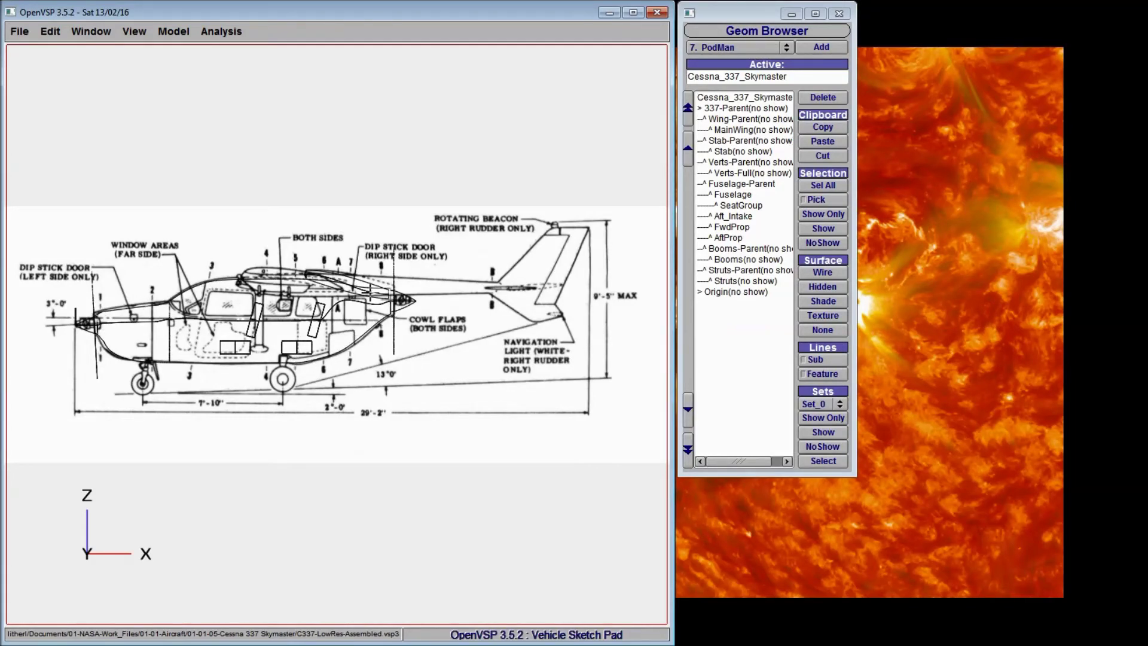
drag(209, 308, 320, 363)
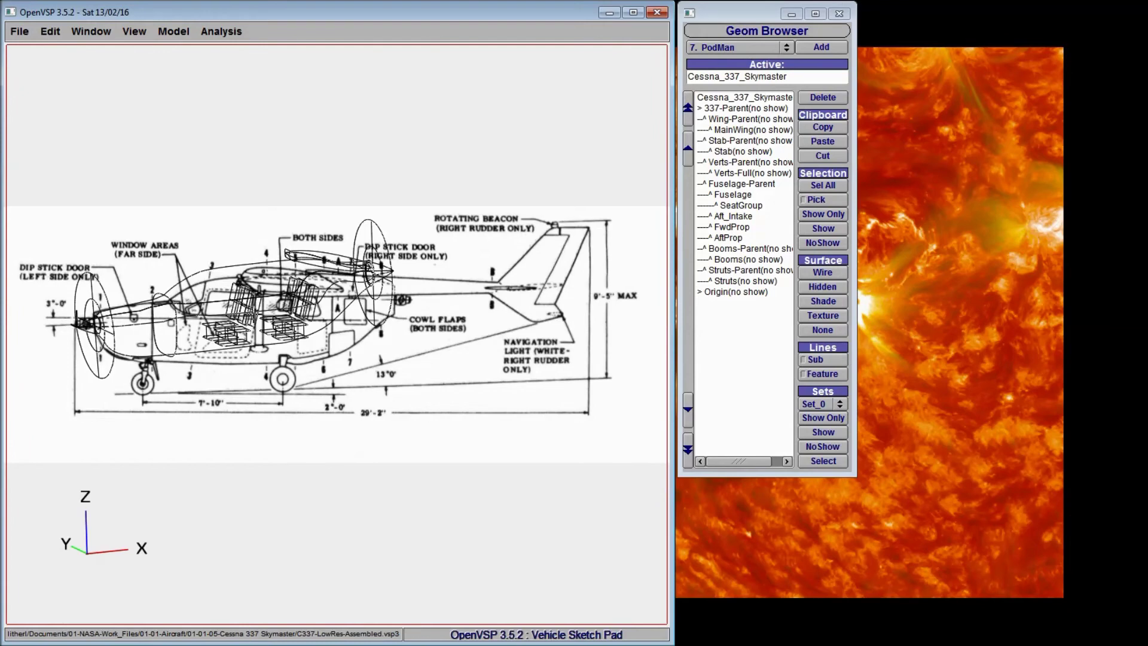
right_drag(269, 299, 368, 293)
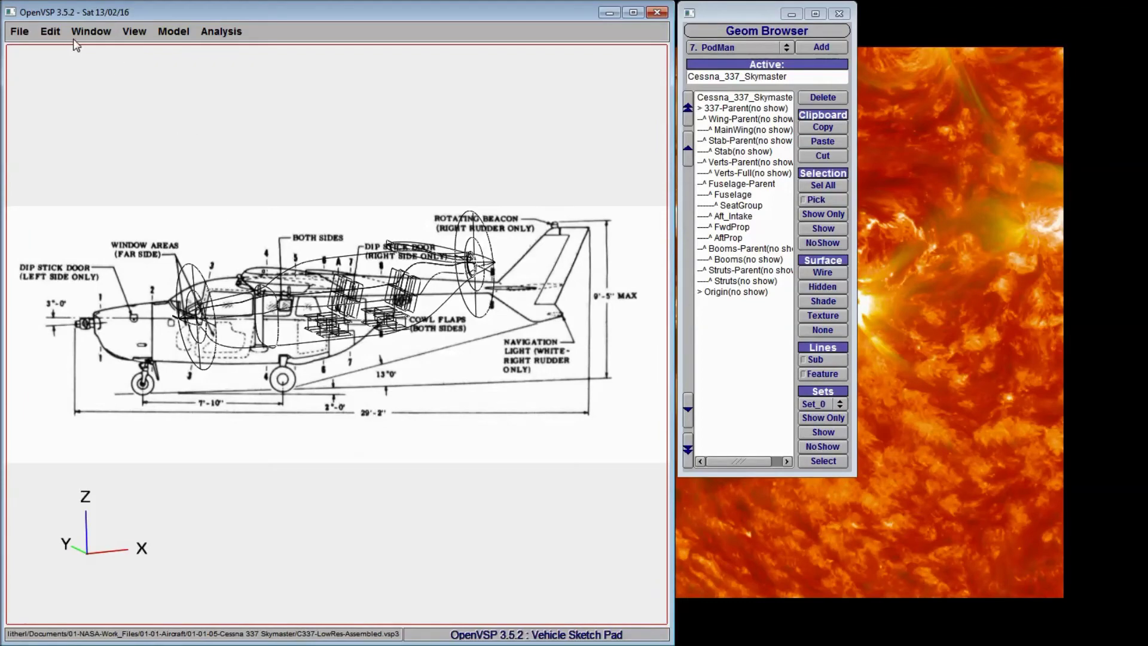
click(822, 185)
Step: Unhide the wings, tail, booms and struts so the full Cessna wireframe overlays the blueprint
click(831, 229)
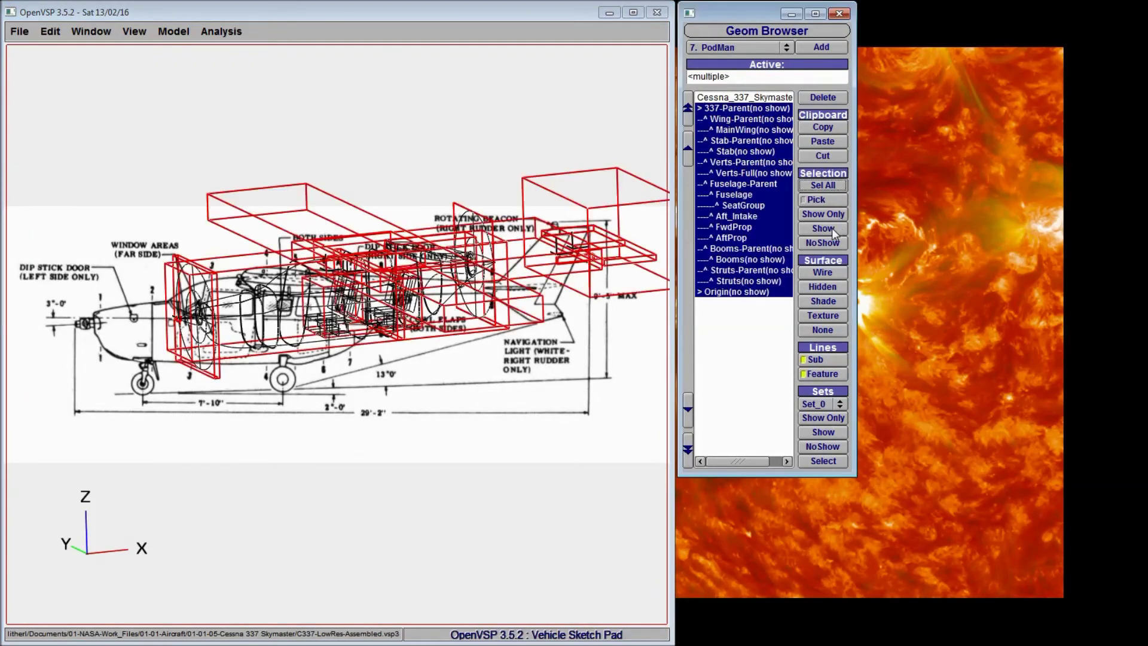
click(831, 227)
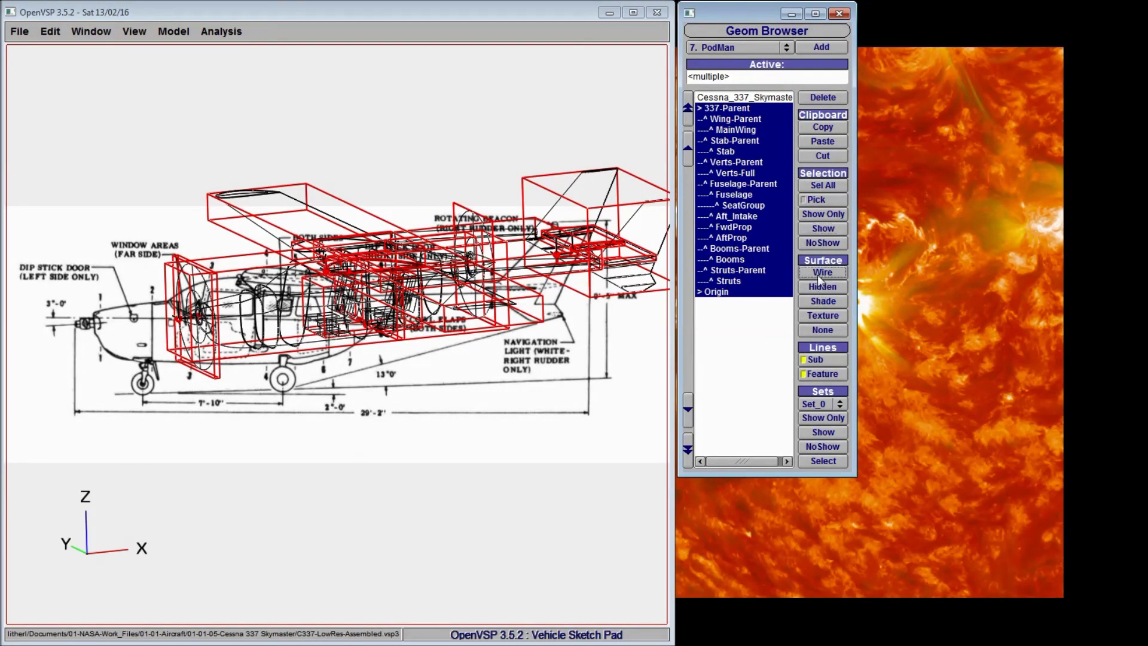